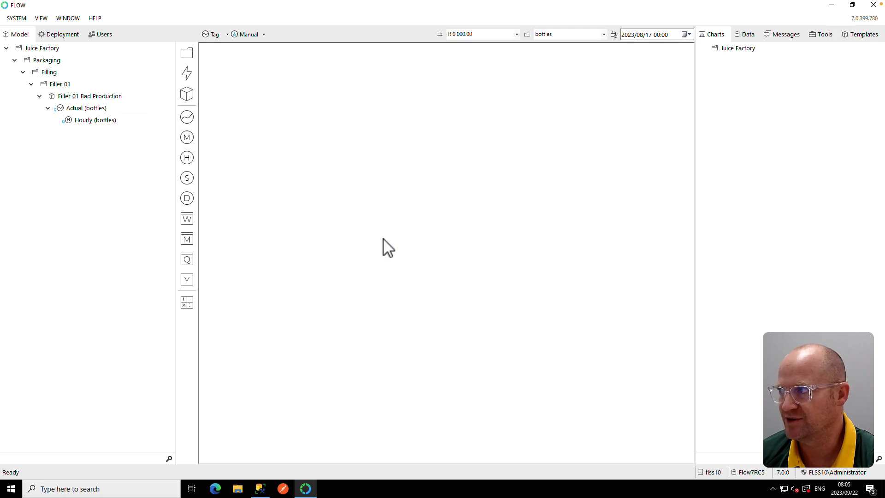
- Review the Hourly measure, then expand the Aggregates functions in the tools tree
{"action": "left_click", "coordinate": [101, 123]}
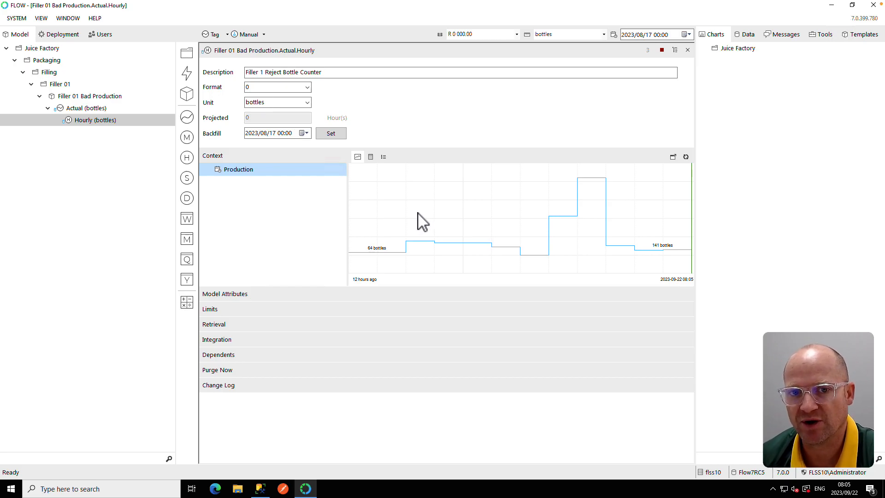
{"action": "left_click", "coordinate": [687, 50]}
{"action": "left_click", "coordinate": [818, 36]}
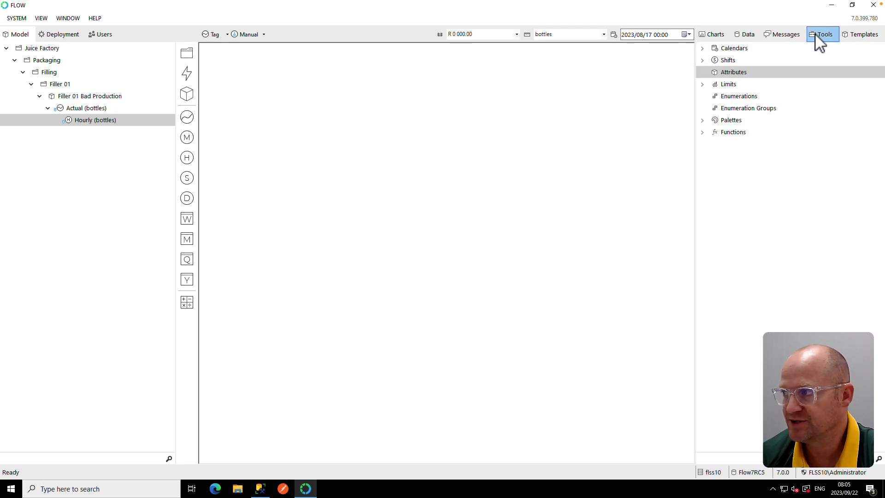
{"action": "left_click", "coordinate": [703, 133]}
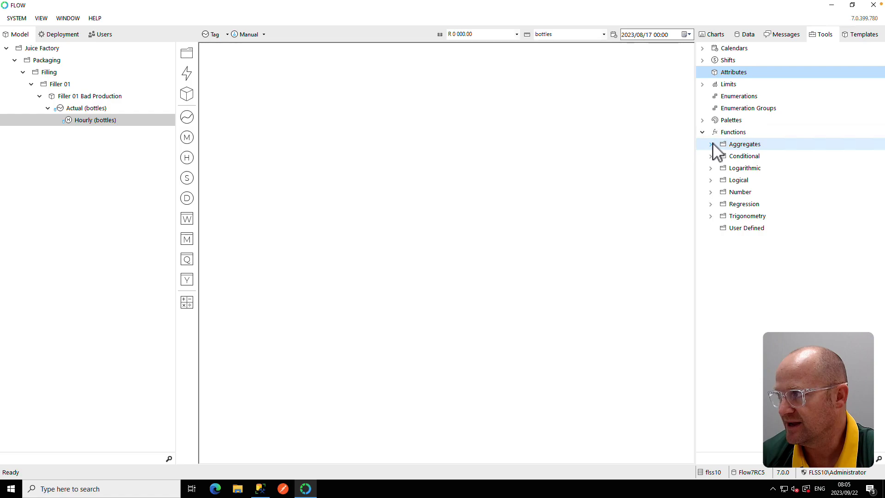
{"action": "left_click", "coordinate": [711, 145]}
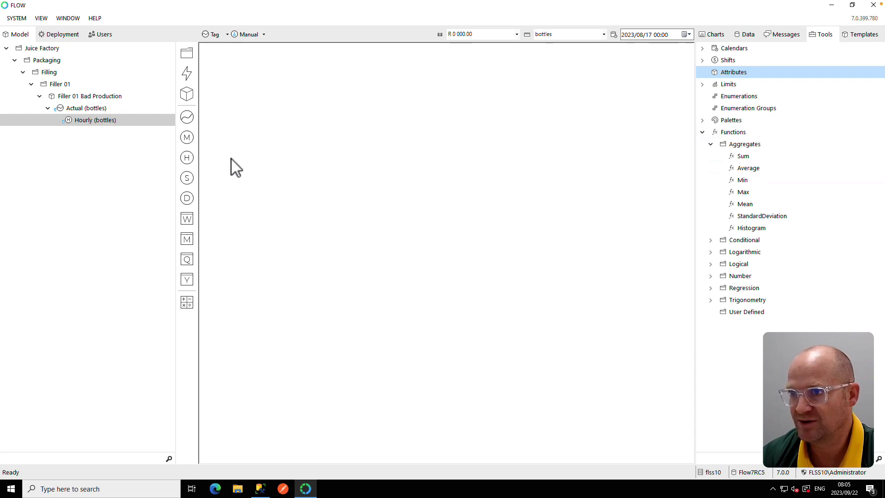
- Create a calculation measure from the Hourly measure and name it Mean
{"action": "left_click", "coordinate": [78, 122]}
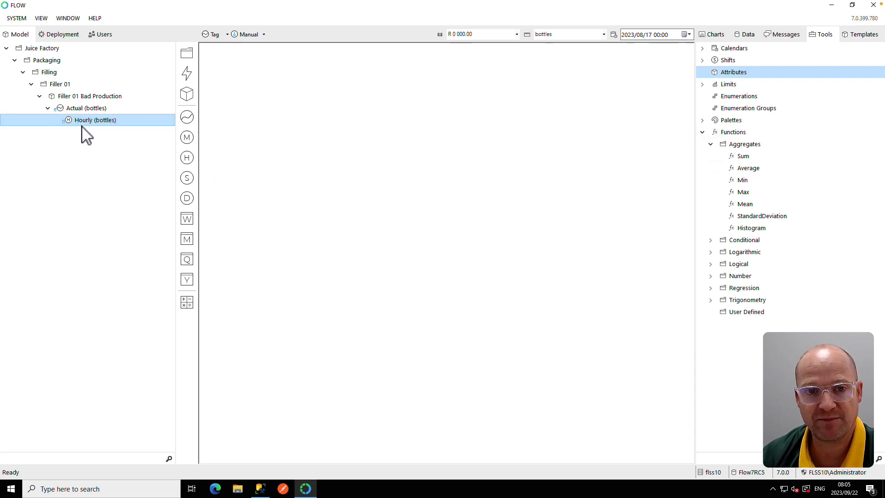
{"action": "left_click_drag", "start_coordinate": [75, 124], "coordinate": [189, 302]}
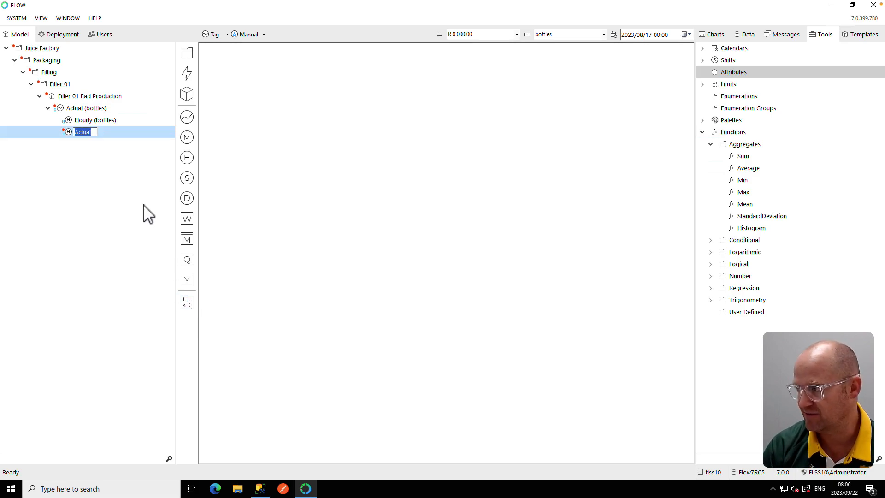
{"action": "type", "text": "Mean"}
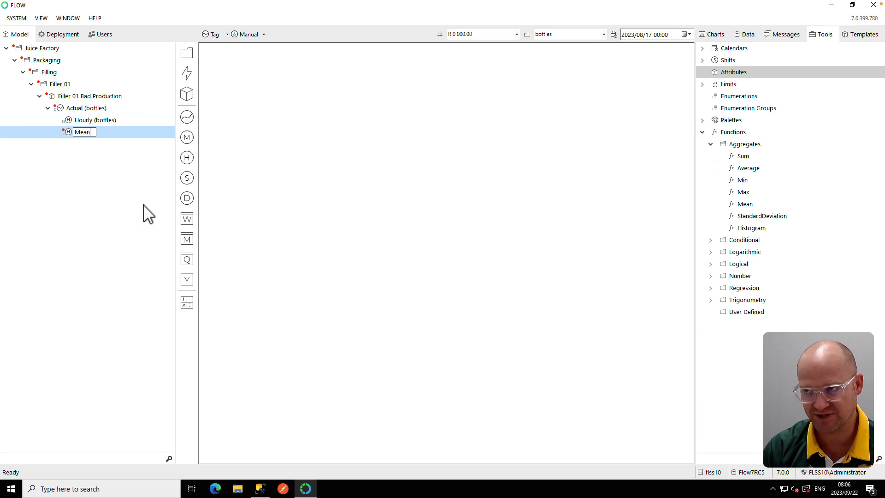
{"action": "key", "text": "Return"}
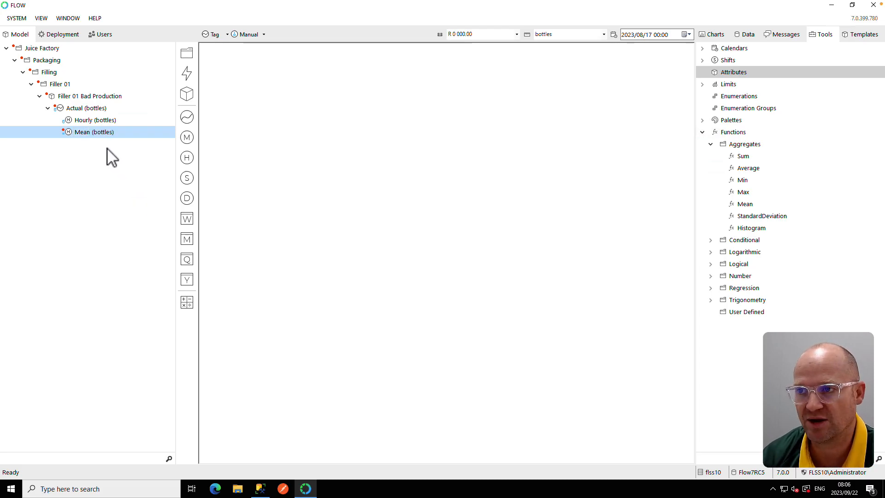
- Open the Mean measure's retrieval formula and delete the default expression
{"action": "double_click", "coordinate": [97, 132]}
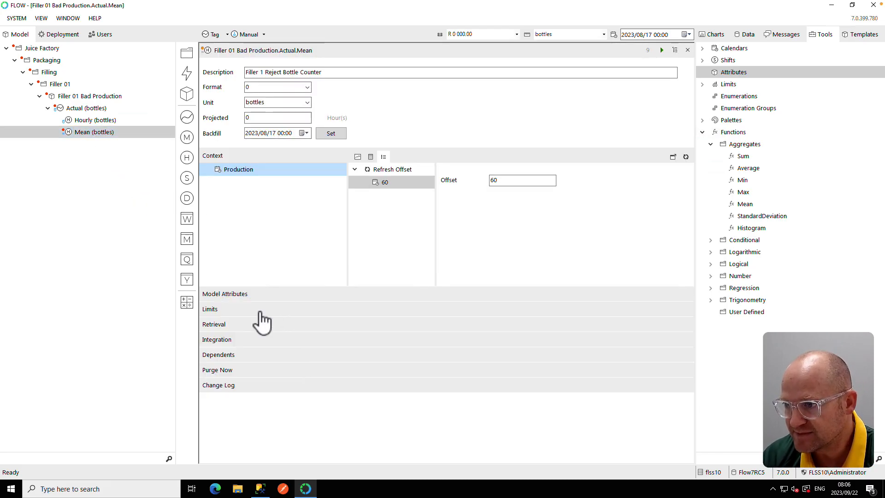
{"action": "left_click", "coordinate": [224, 326]}
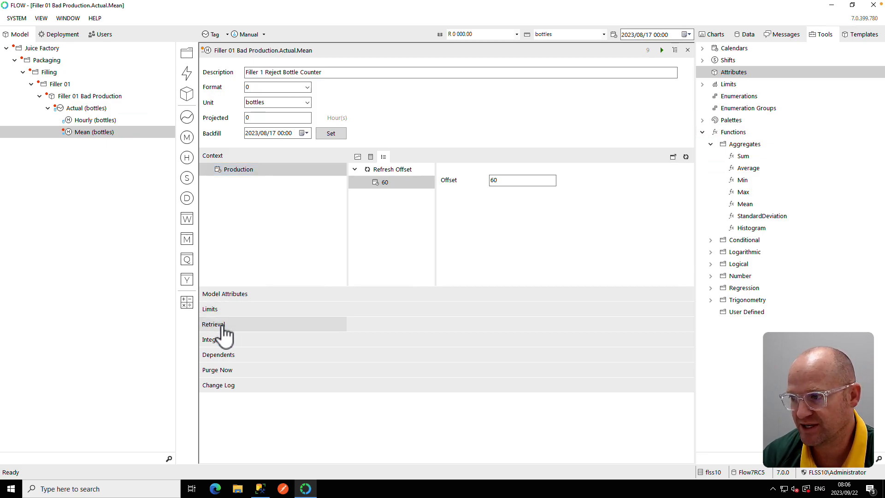
{"action": "left_click_drag", "start_coordinate": [560, 340], "coordinate": [342, 335]}
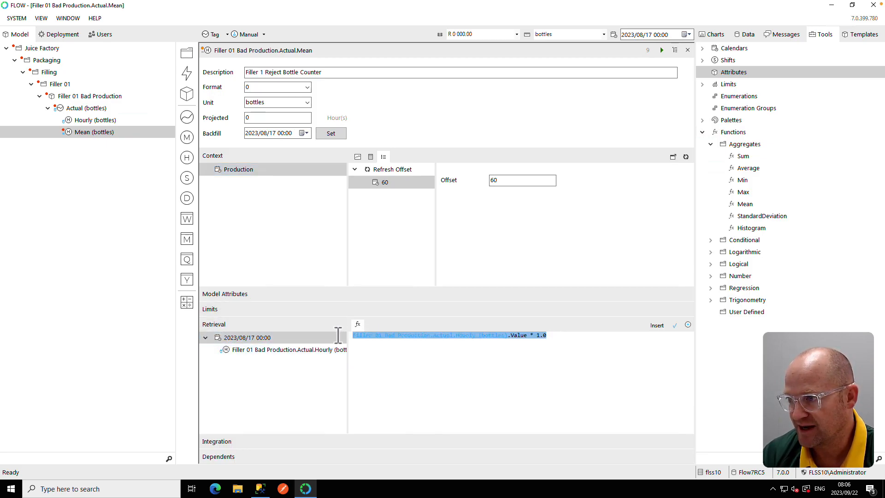
{"action": "key", "text": "Delete"}
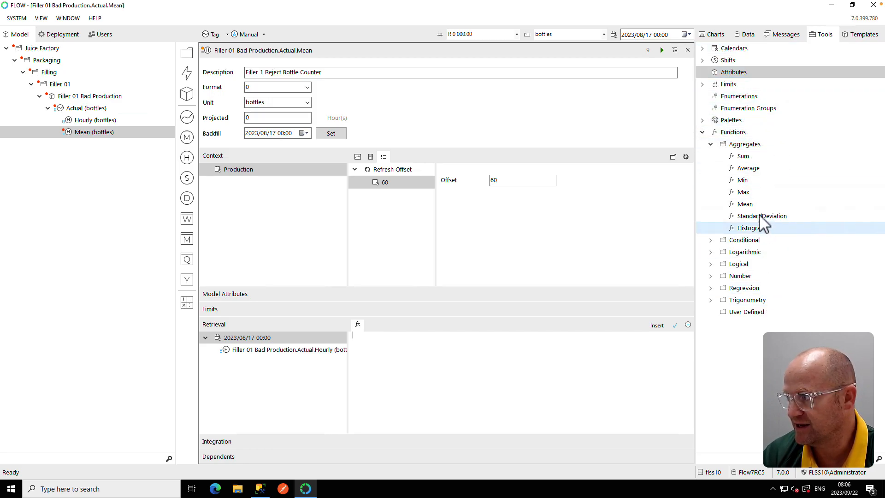
- Insert the Aggregate.Mean function into the formula and select its values parameter
{"action": "left_click_drag", "start_coordinate": [752, 206], "coordinate": [378, 353]}
{"action": "left_click_drag", "start_coordinate": [451, 336], "coordinate": [402, 335]}
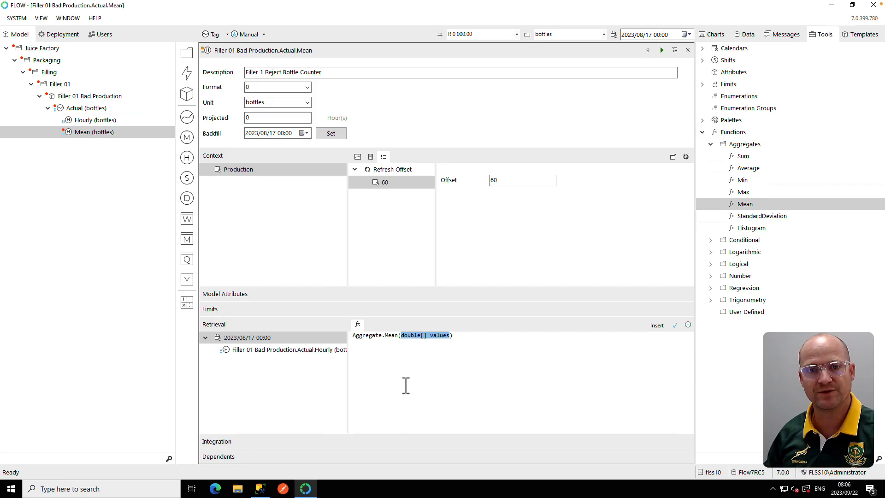
- Set the Hourly dependency to Previous range with a relative start of 7 and relative end 0
{"action": "left_click", "coordinate": [303, 351]}
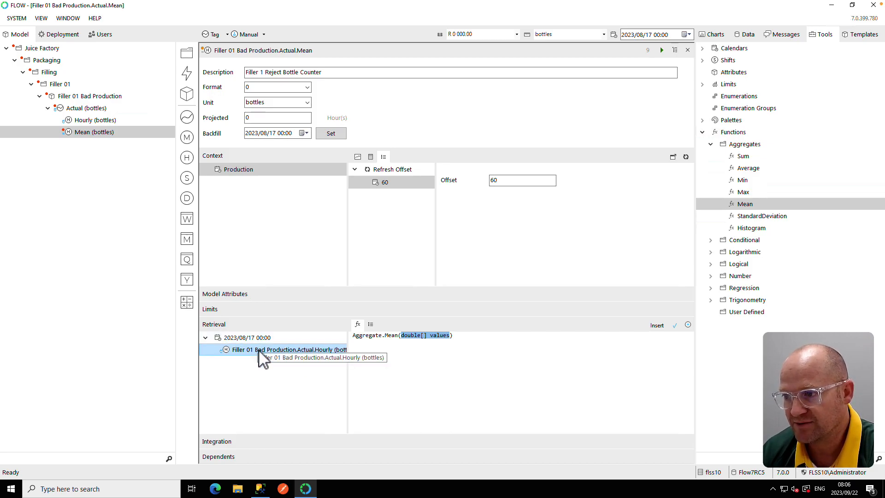
{"action": "left_click", "coordinate": [371, 326]}
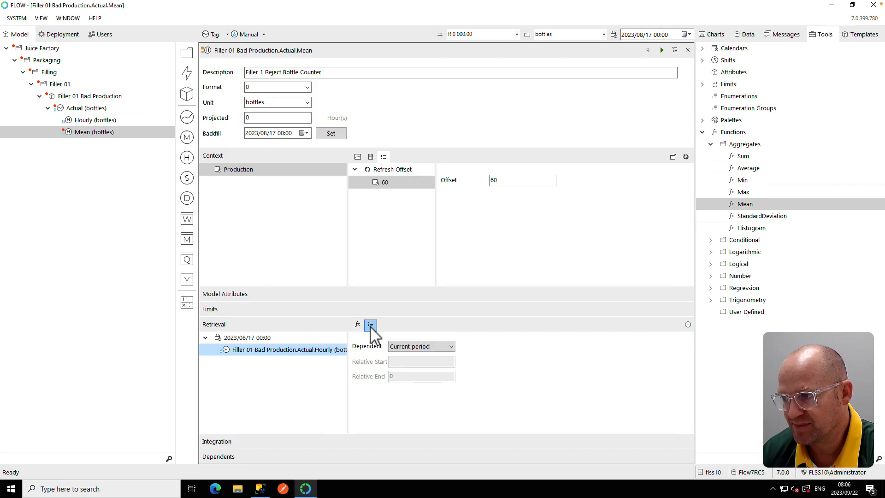
{"action": "left_click", "coordinate": [438, 349]}
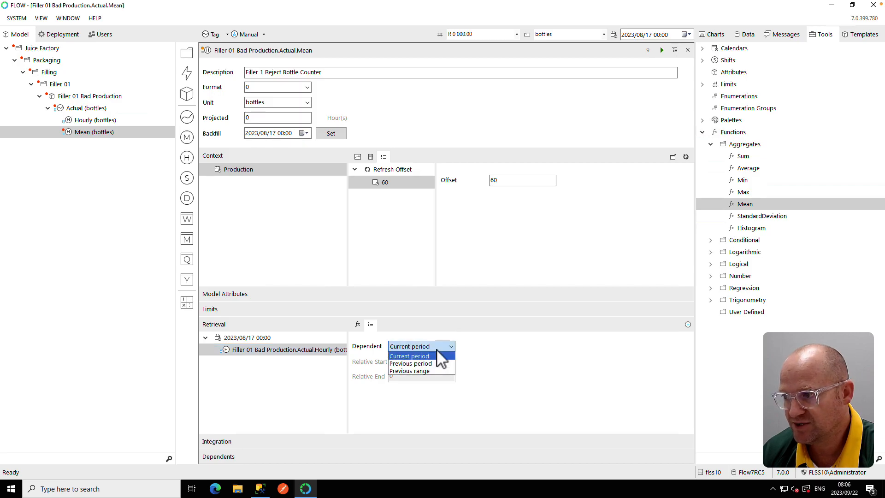
{"action": "left_click", "coordinate": [414, 371]}
{"action": "left_click", "coordinate": [404, 362]}
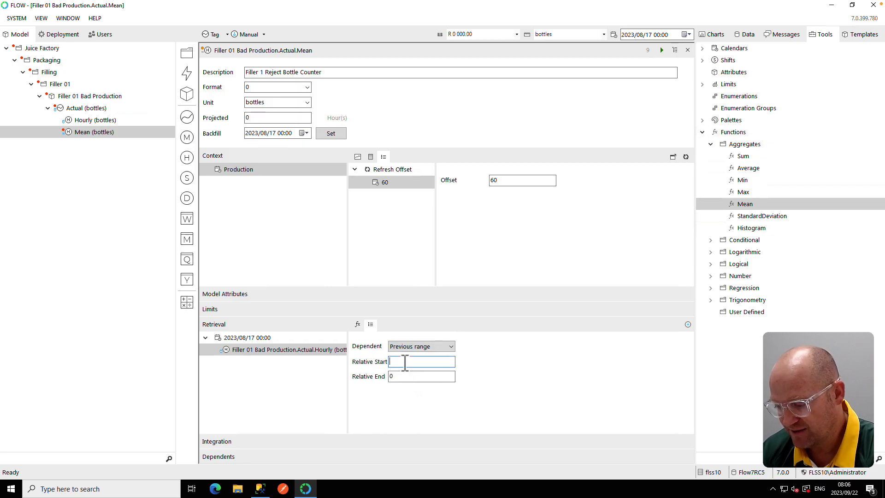
{"action": "type", "text": "7"}
{"action": "left_click", "coordinate": [400, 377]}
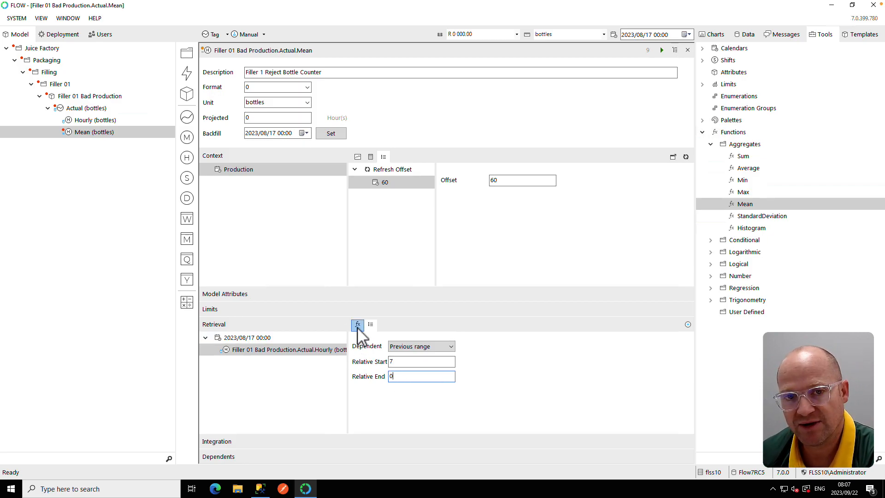
- Replace the Mean function's values parameter with the Hourly dependency over the previous range
{"action": "left_click", "coordinate": [358, 325]}
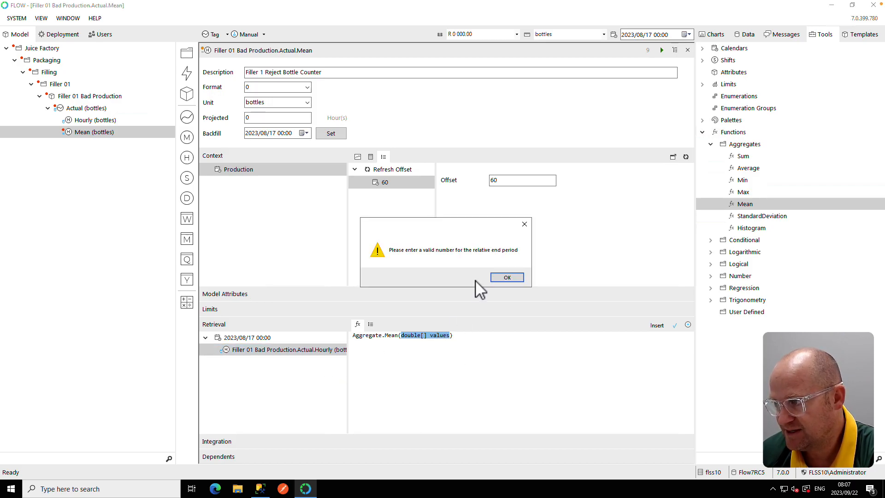
{"action": "left_click", "coordinate": [511, 278]}
{"action": "left_click_drag", "start_coordinate": [451, 335], "coordinate": [401, 335]}
{"action": "key", "text": "Delete"}
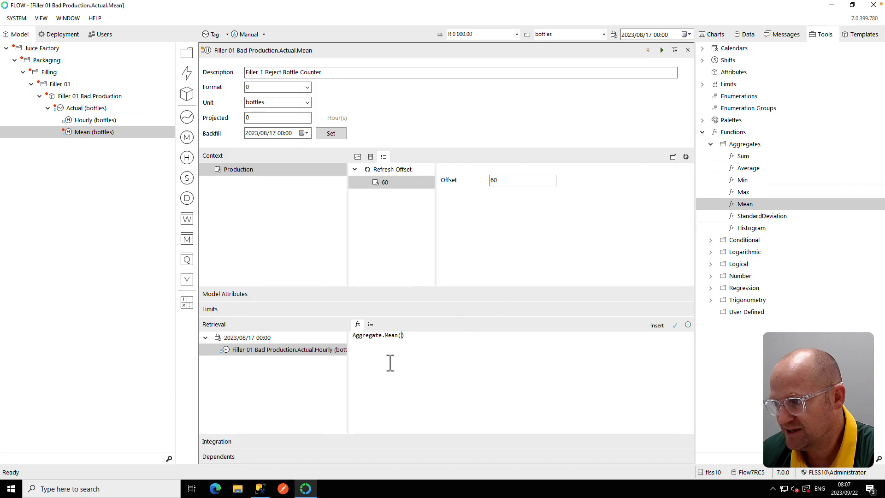
{"action": "double_click", "coordinate": [313, 350]}
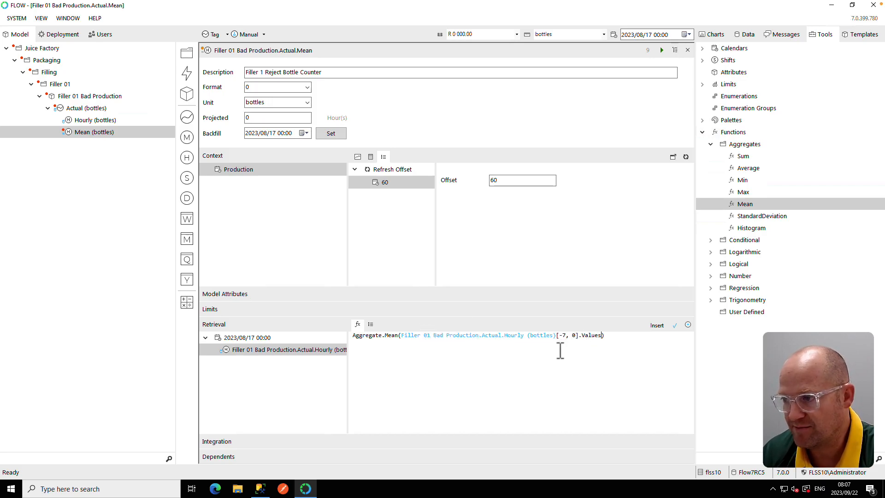
- Apply the formula and start the Mean measure
{"action": "left_click", "coordinate": [675, 325]}
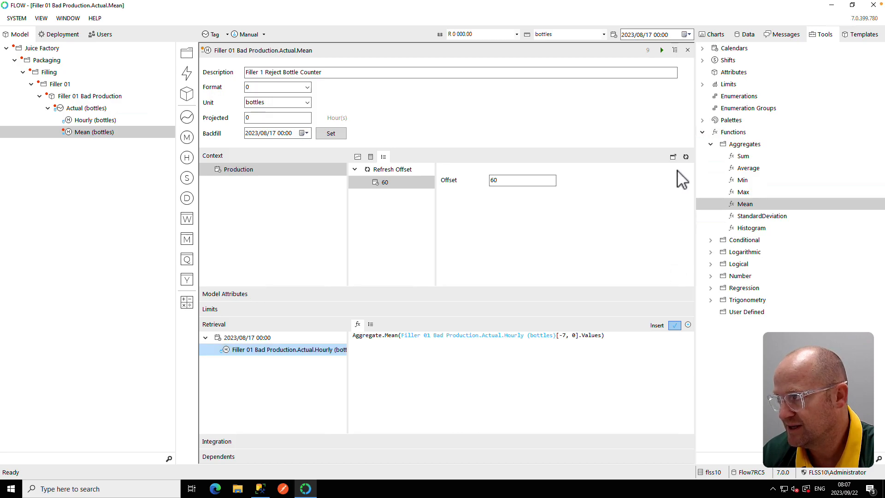
{"action": "left_click", "coordinate": [663, 51]}
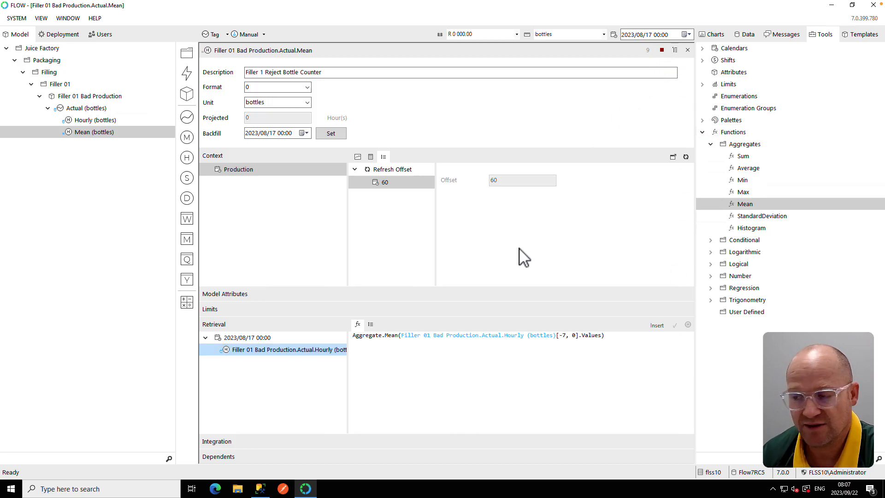
- Show the Mean measure's chart and refresh it
{"action": "left_click", "coordinate": [357, 156]}
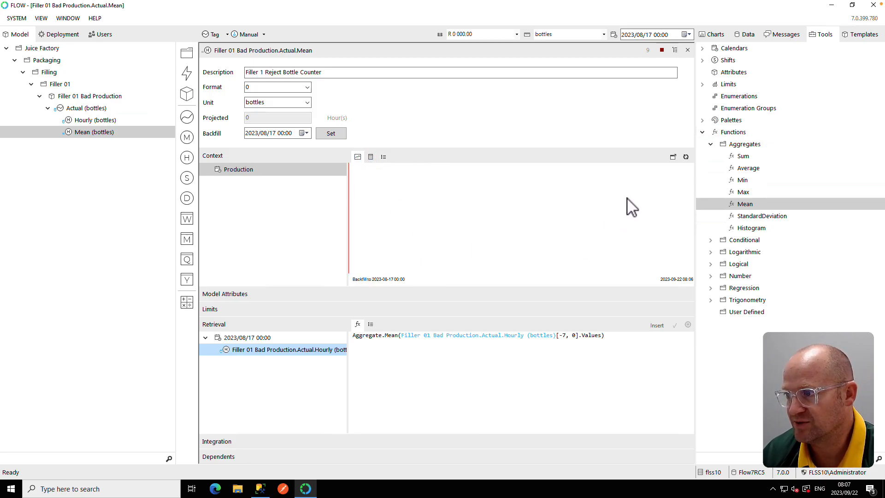
{"action": "left_click", "coordinate": [686, 158]}
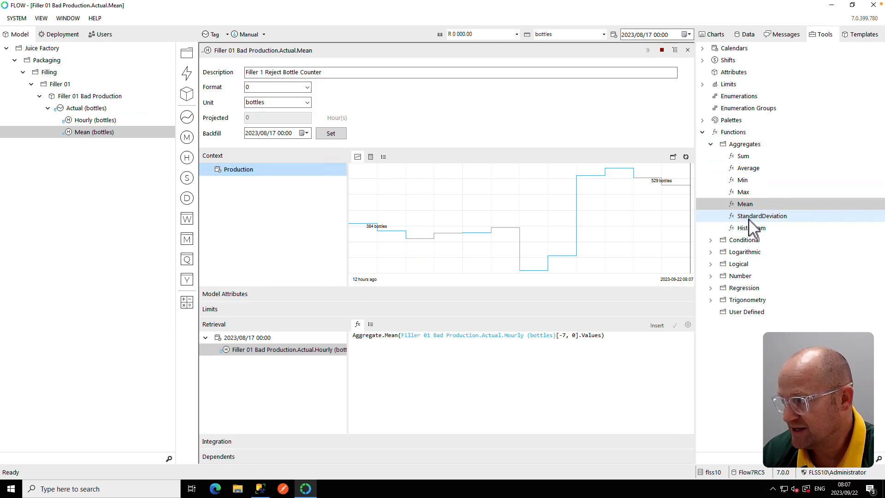
- Create another calculation measure from the Hourly measure named Historgram
{"action": "left_click", "coordinate": [91, 132]}
{"action": "left_click", "coordinate": [82, 120]}
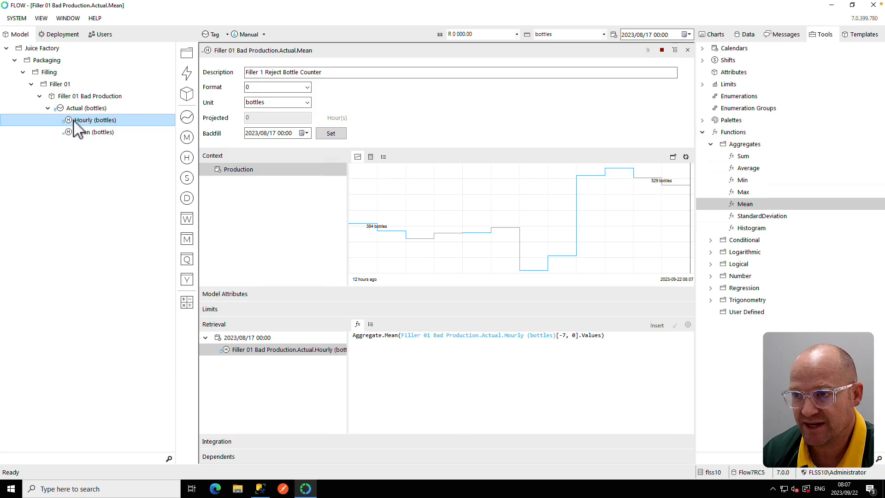
{"action": "left_click_drag", "start_coordinate": [79, 130], "coordinate": [186, 306]}
{"action": "key", "text": "BackSpace"}
{"action": "type", "text": "Histor"}
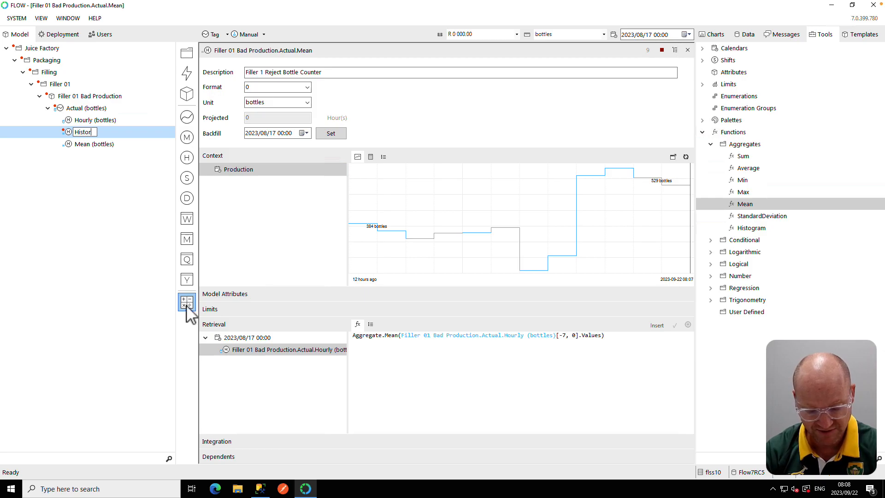
{"action": "type", "text": "gram"}
{"action": "key", "text": "Return"}
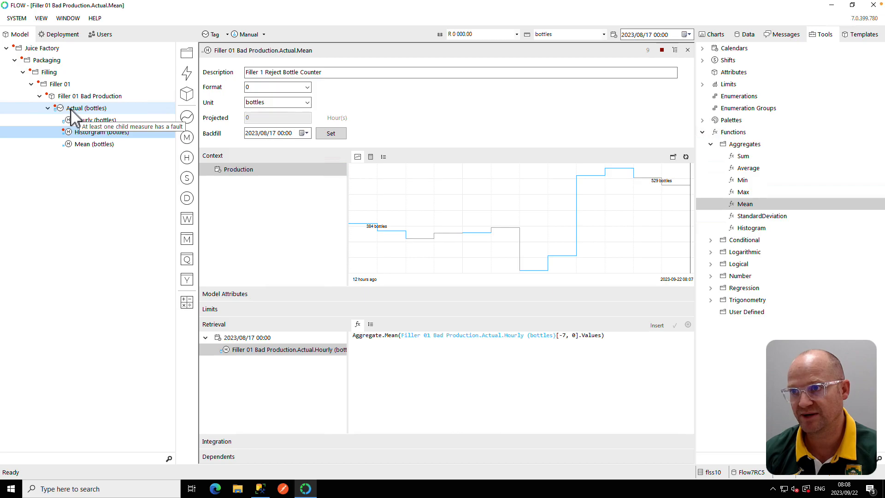
- Create a calculation measure from the Hourly measure named StdDeviation
{"action": "left_click_drag", "start_coordinate": [79, 120], "coordinate": [187, 303]}
{"action": "type", "text": "S"}
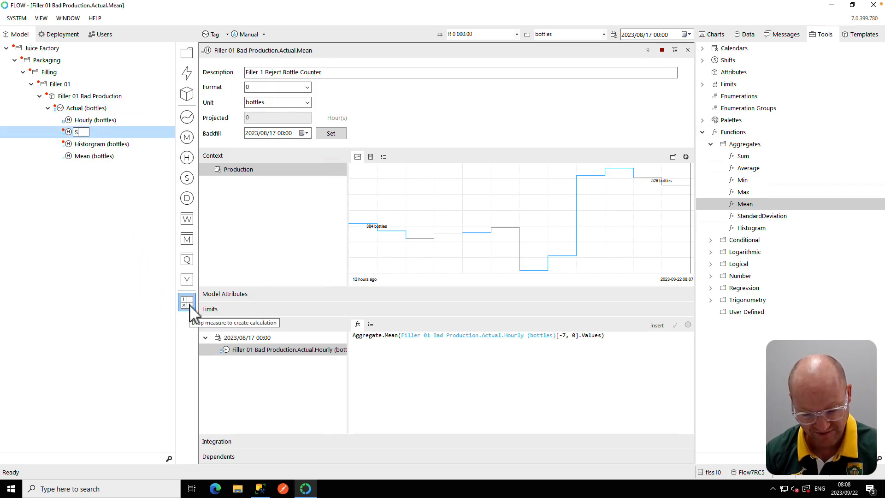
{"action": "type", "text": "tdDe"}
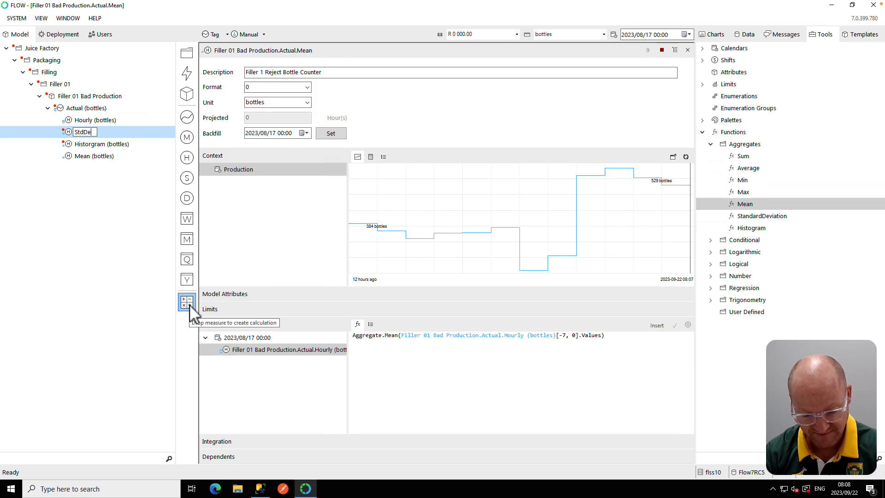
{"action": "type", "text": "viation"}
{"action": "key", "text": "Return"}
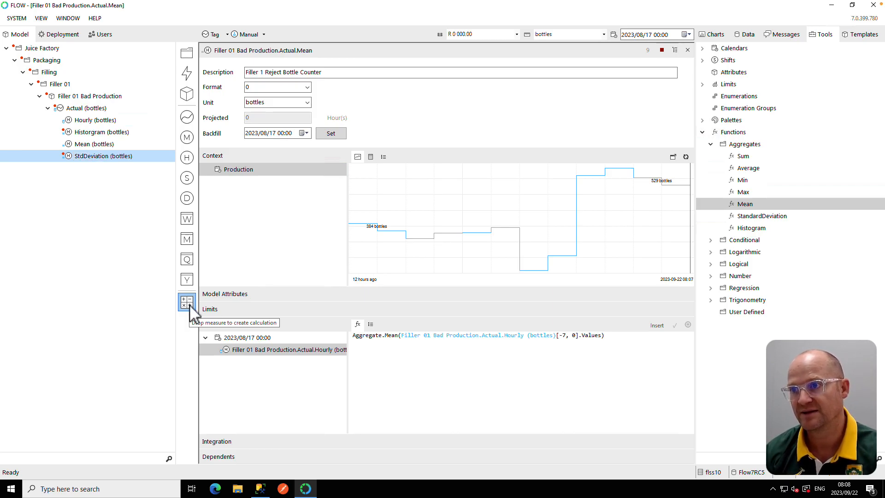
- Open the Historgram measure's retrieval formula and delete the default expression
{"action": "left_click", "coordinate": [97, 134]}
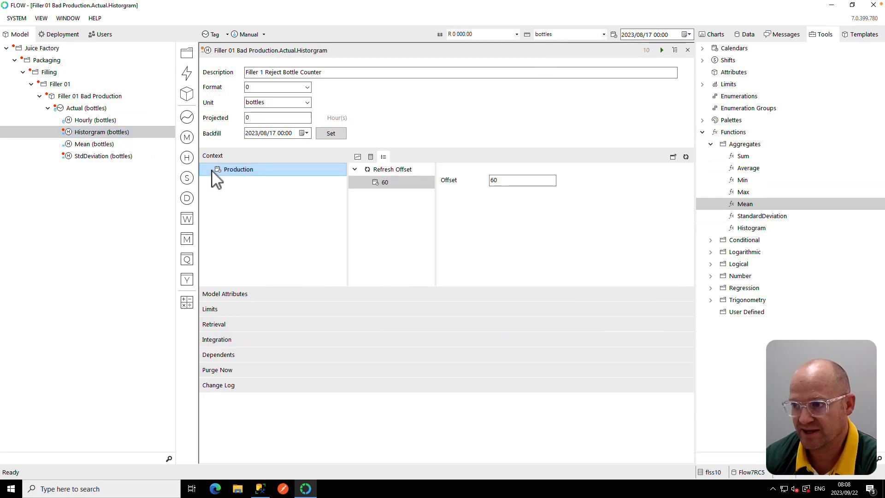
{"action": "left_click", "coordinate": [230, 325]}
{"action": "left_click_drag", "start_coordinate": [568, 348], "coordinate": [352, 346]}
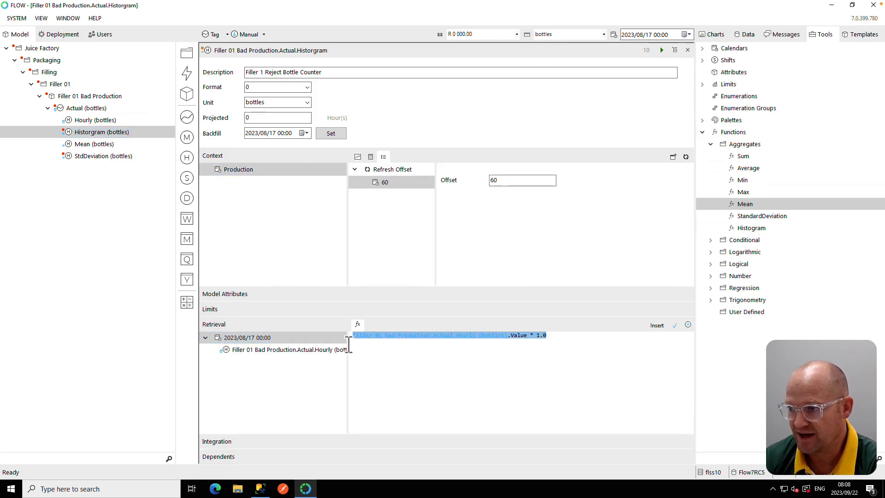
{"action": "key", "text": "BackSpace"}
- Insert the Aggregate.Histogram function into the formula and select its values parameter
{"action": "left_click_drag", "start_coordinate": [751, 228], "coordinate": [383, 347]}
{"action": "left_click_drag", "start_coordinate": [383, 347], "coordinate": [384, 347]}
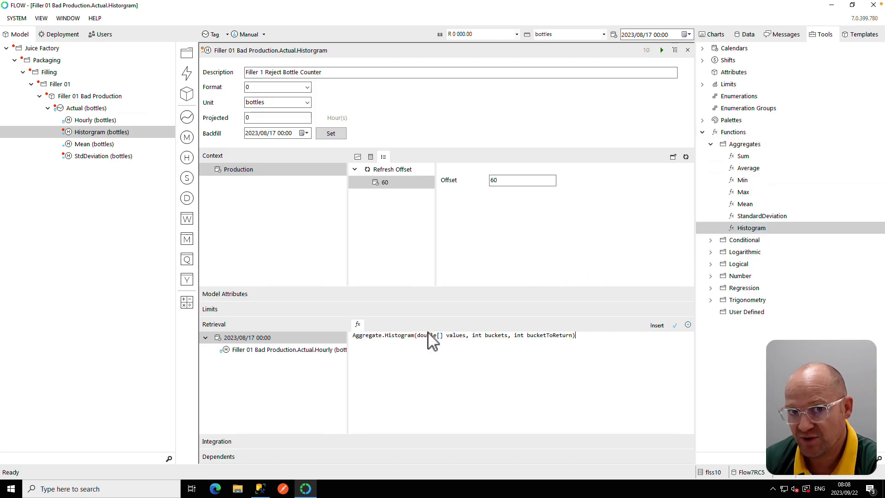
{"action": "left_click_drag", "start_coordinate": [468, 336], "coordinate": [418, 336]}
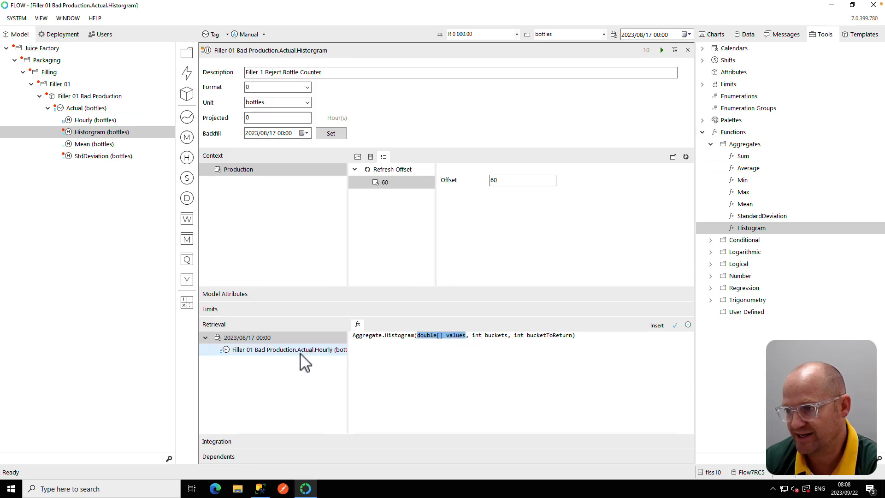
- Configure the Historgram formula's Hourly dependent as a previous range with relative start 7 and relative end 0
{"action": "left_click", "coordinate": [266, 354]}
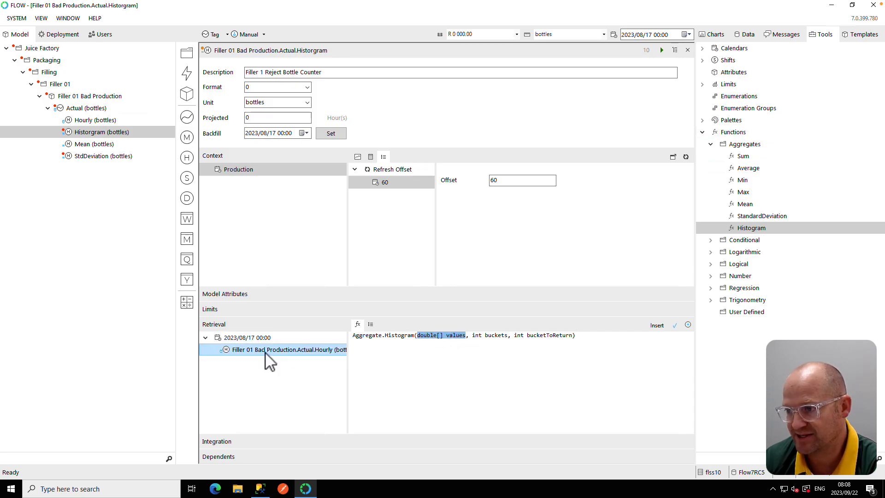
{"action": "left_click", "coordinate": [370, 326]}
{"action": "left_click", "coordinate": [408, 347]}
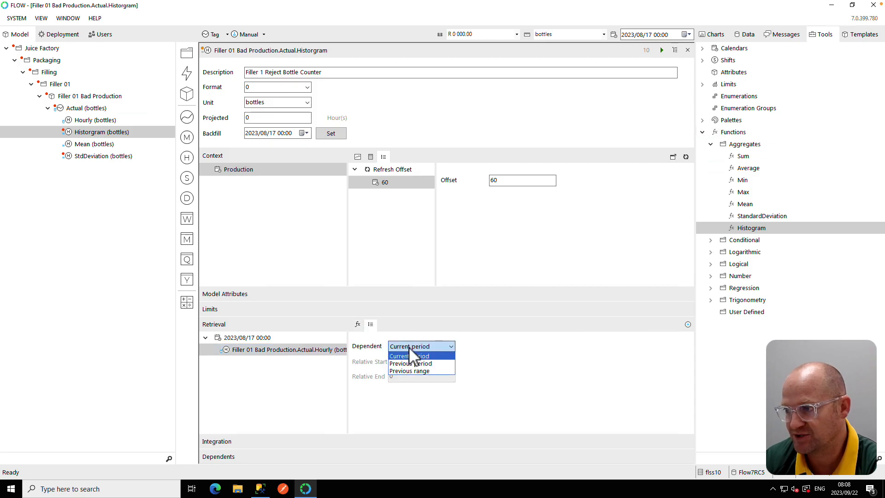
{"action": "left_click", "coordinate": [408, 370]}
{"action": "left_click", "coordinate": [407, 362]}
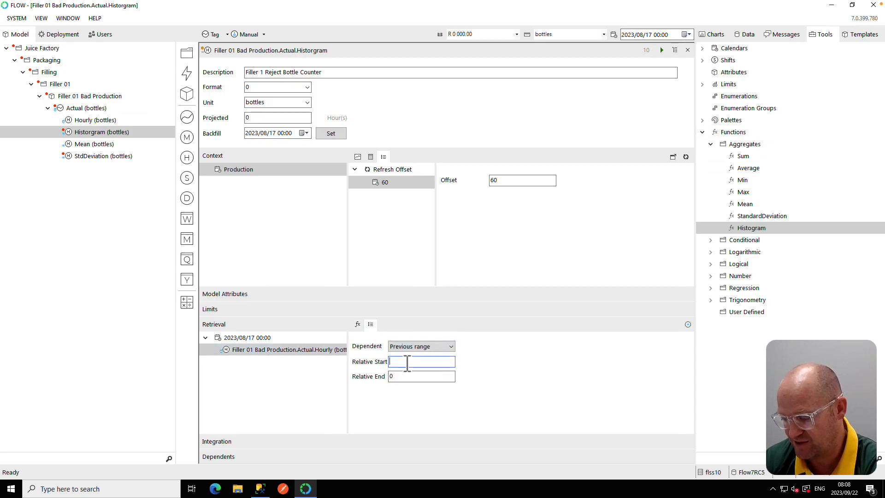
{"action": "type", "text": "7"}
{"action": "left_click", "coordinate": [412, 377]}
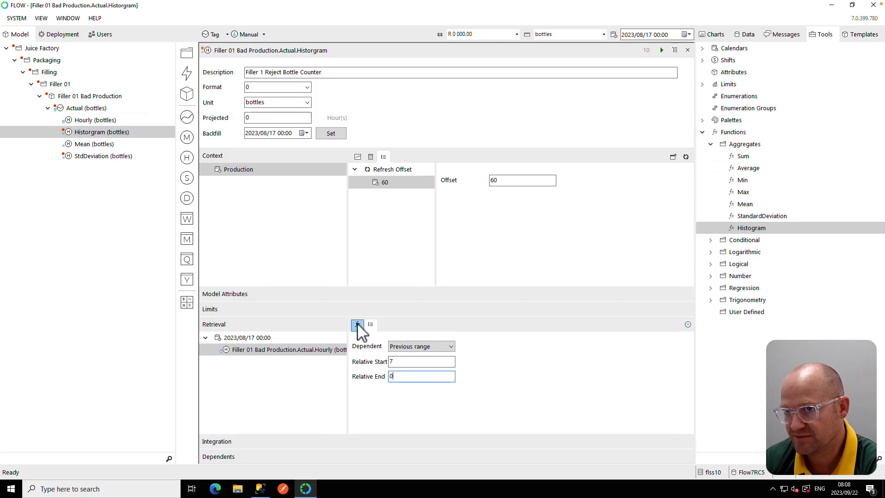
{"action": "left_click", "coordinate": [358, 326]}
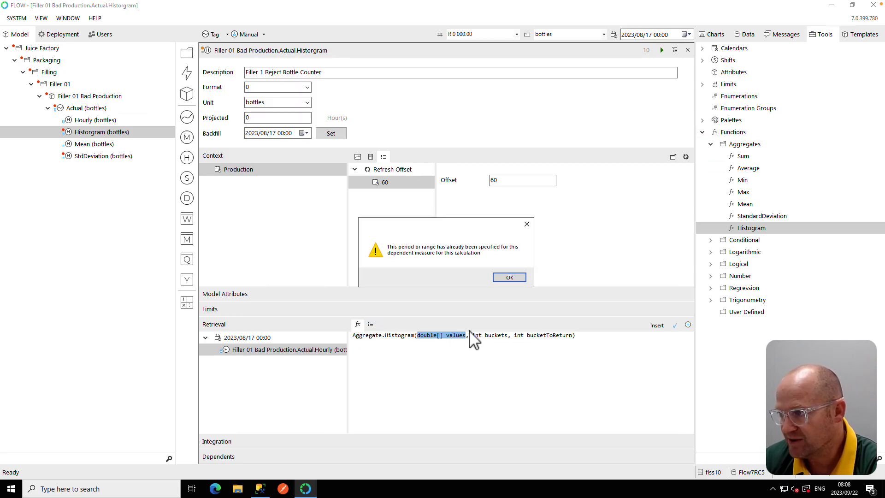
- Replace the Histogram function's values parameter with the Hourly dependent's previous-range values
{"action": "left_click", "coordinate": [509, 277]}
{"action": "left_click_drag", "start_coordinate": [466, 336], "coordinate": [418, 336]}
{"action": "key", "text": "Delete"}
{"action": "double_click", "coordinate": [317, 353]}
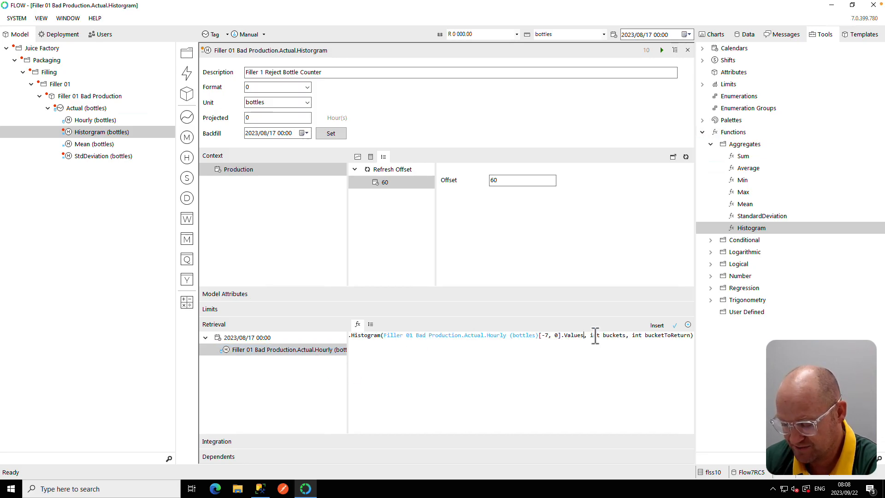
- Set the Histogram function's buckets argument to 10 and bucketToReturn to 1
{"action": "key", "text": "Return"}
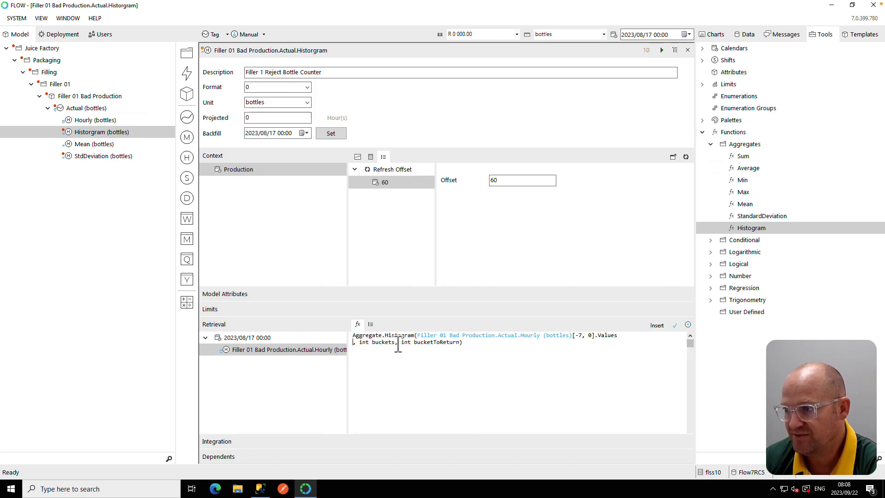
{"action": "left_click_drag", "start_coordinate": [395, 343], "coordinate": [369, 347]}
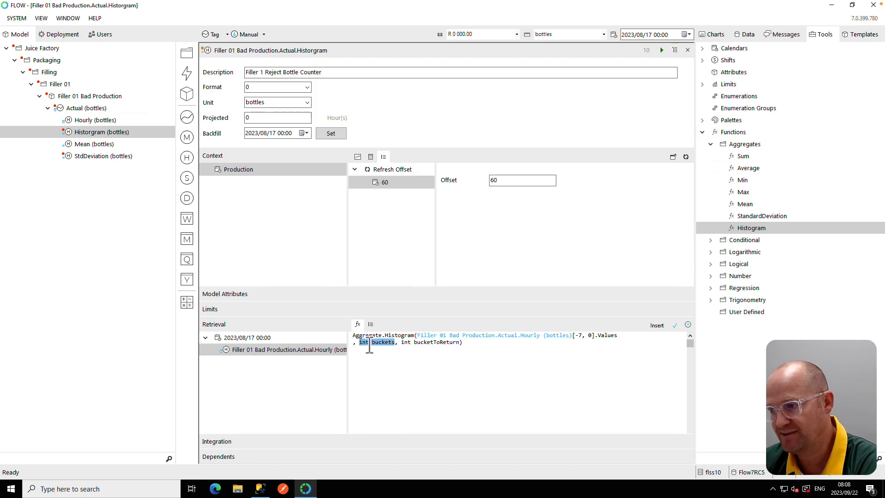
{"action": "type", "text": "10"}
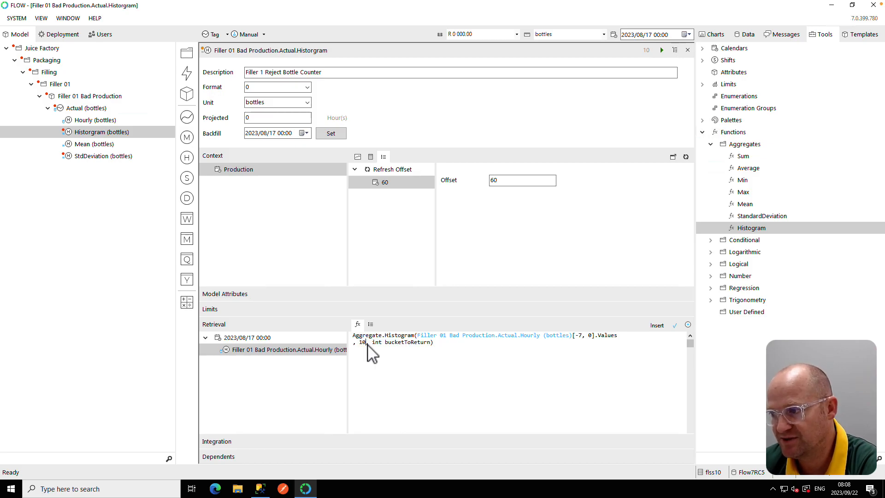
{"action": "double_click", "coordinate": [420, 342]}
{"action": "left_click_drag", "start_coordinate": [399, 347], "coordinate": [380, 349]}
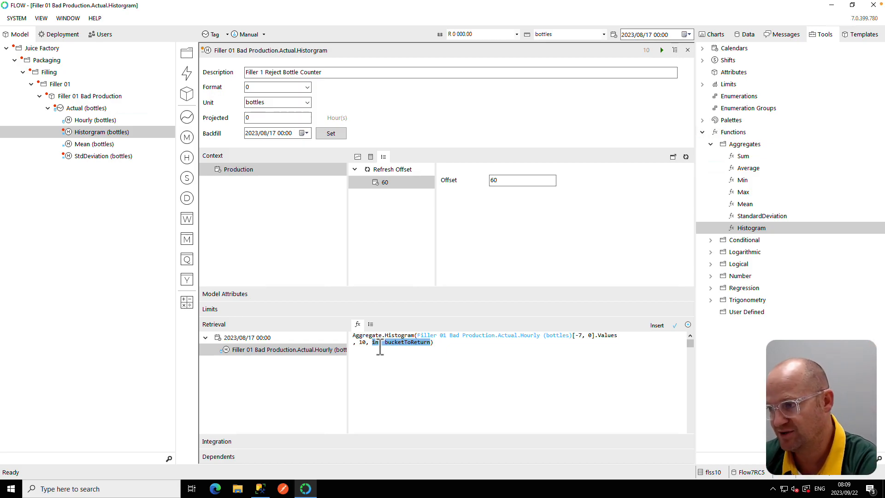
{"action": "type", "text": "10, 1"}
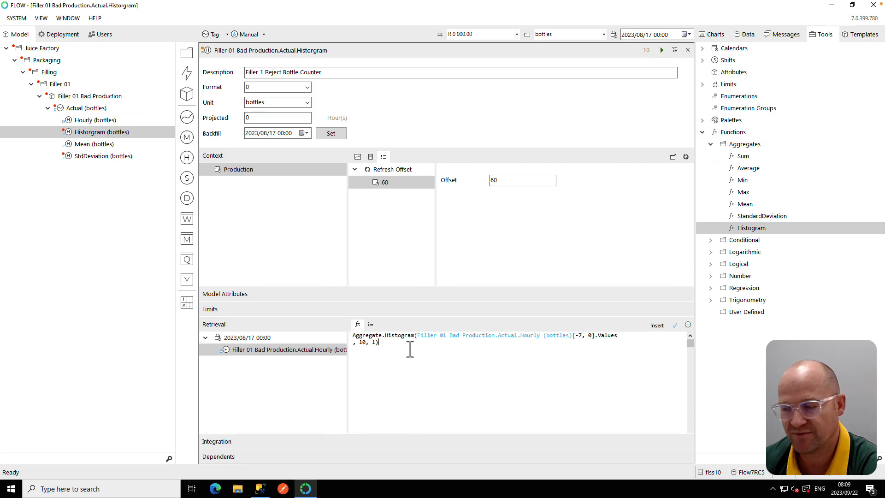
- Validate the Historgram formula and start its calculation
{"action": "left_click", "coordinate": [675, 325]}
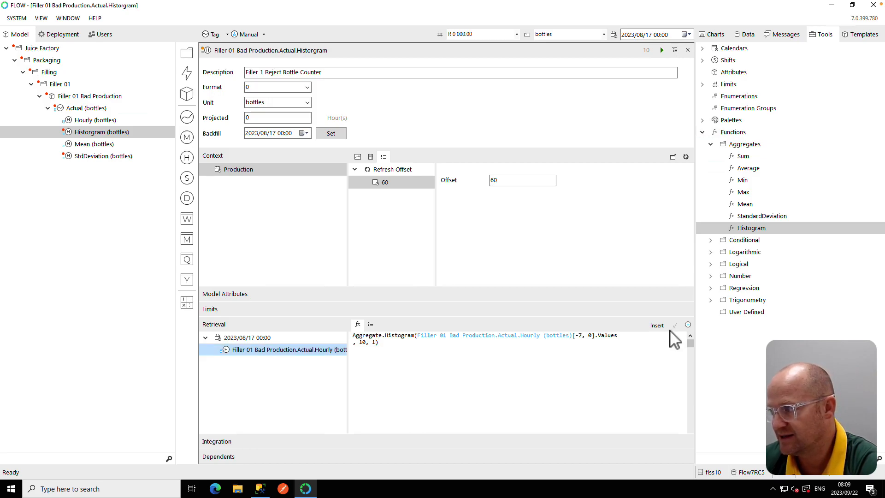
{"action": "left_click", "coordinate": [662, 49]}
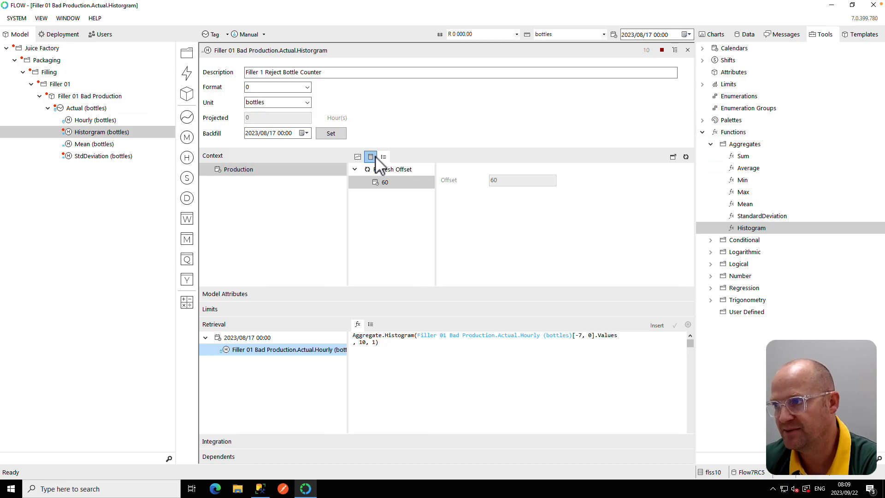
- Display and refresh the Historgram measure's trend chart
{"action": "left_click", "coordinate": [358, 157]}
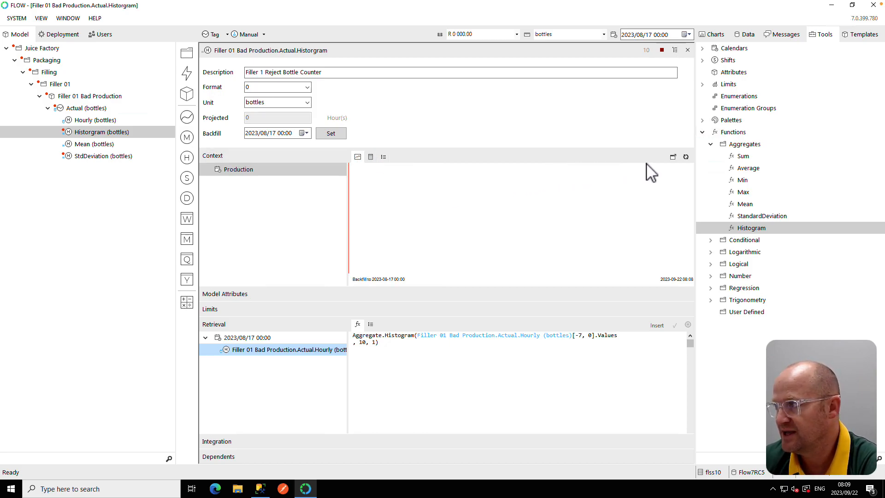
{"action": "left_click", "coordinate": [687, 158]}
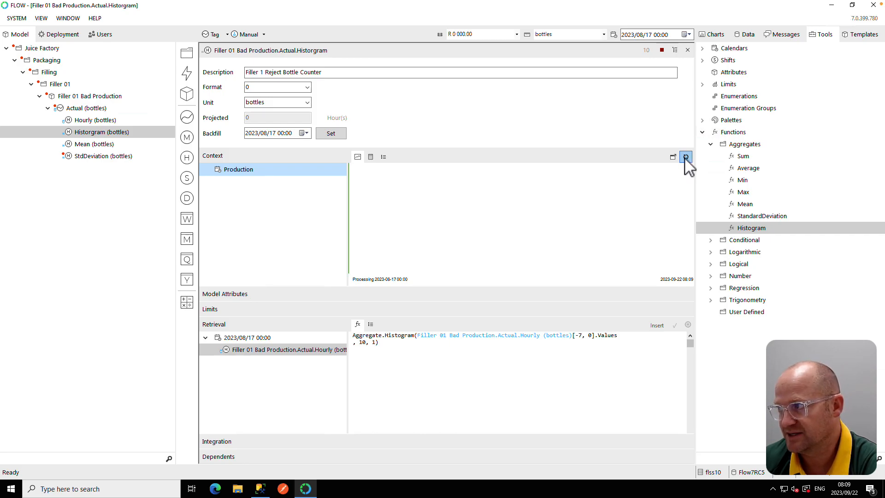
{"action": "left_click", "coordinate": [686, 157]}
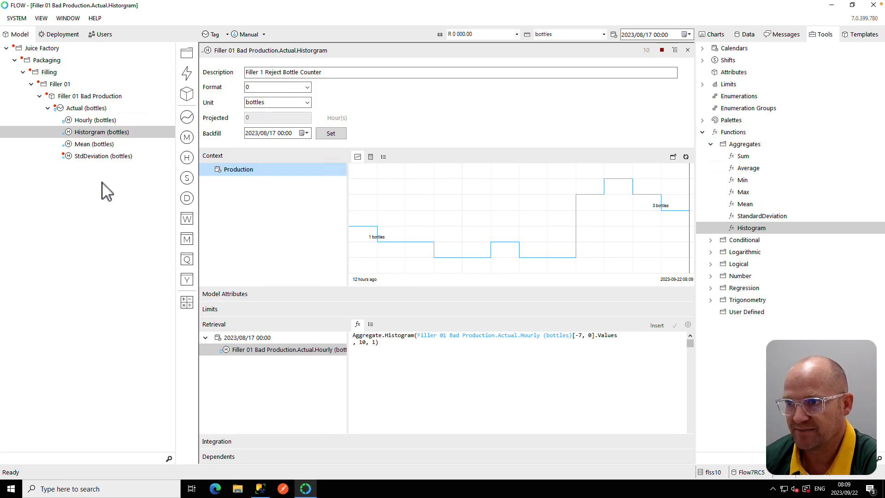
- Open the StdDeviation measure's retrieval formula and replace it with the Aggregate.StandardDeviation function
{"action": "left_click", "coordinate": [88, 158]}
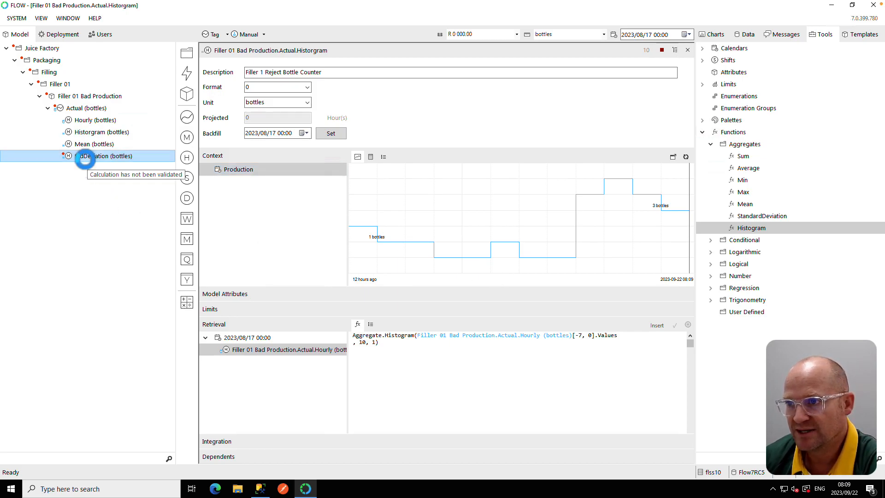
{"action": "left_click", "coordinate": [215, 326]}
{"action": "left_click_drag", "start_coordinate": [574, 346], "coordinate": [340, 331]}
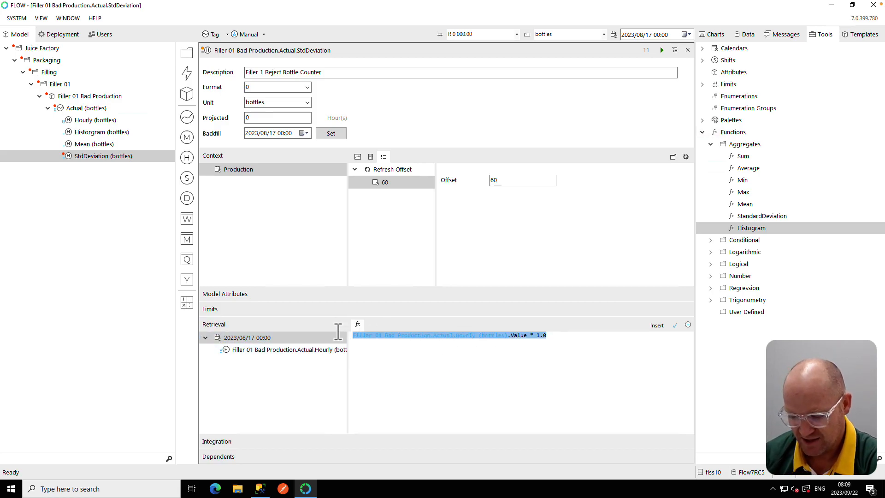
{"action": "key", "text": "Delete"}
{"action": "left_click_drag", "start_coordinate": [751, 215], "coordinate": [374, 349]}
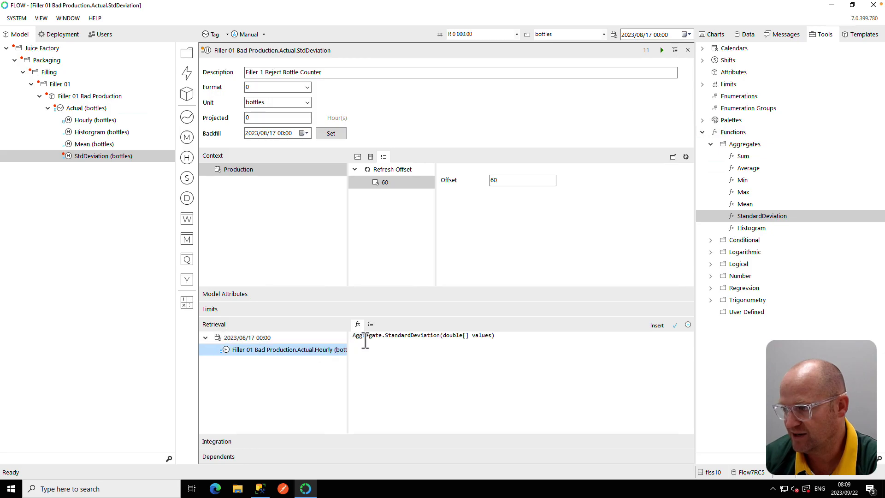
- Configure the StdDeviation formula's Hourly dependent as a previous range with relative start 7 and relative end 0
{"action": "left_click", "coordinate": [370, 324]}
{"action": "left_click", "coordinate": [406, 346]}
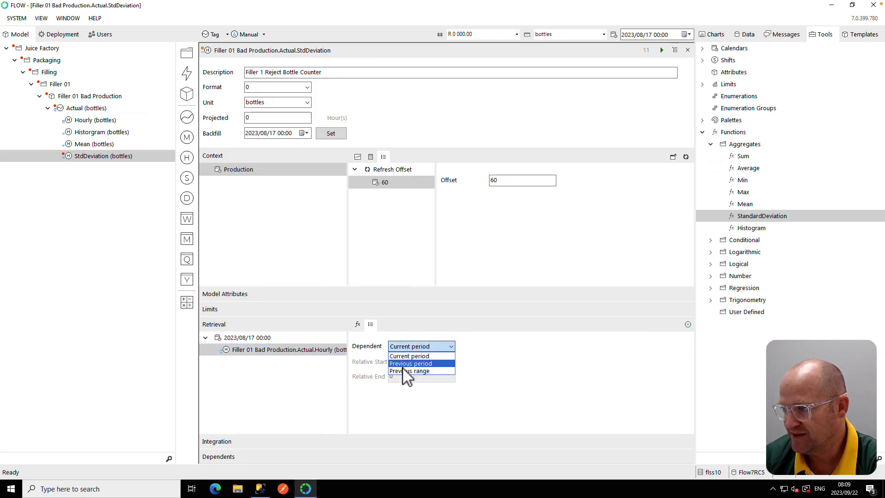
{"action": "left_click", "coordinate": [409, 370]}
{"action": "left_click", "coordinate": [404, 362]}
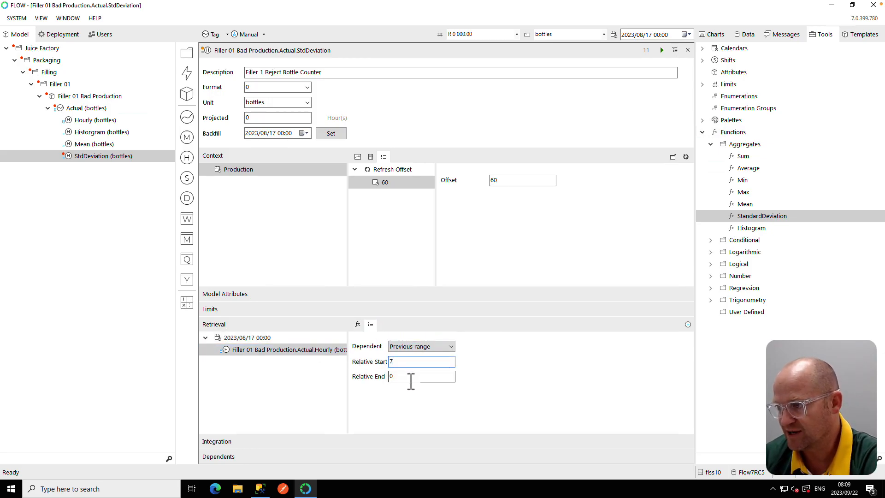
{"action": "left_click", "coordinate": [358, 324]}
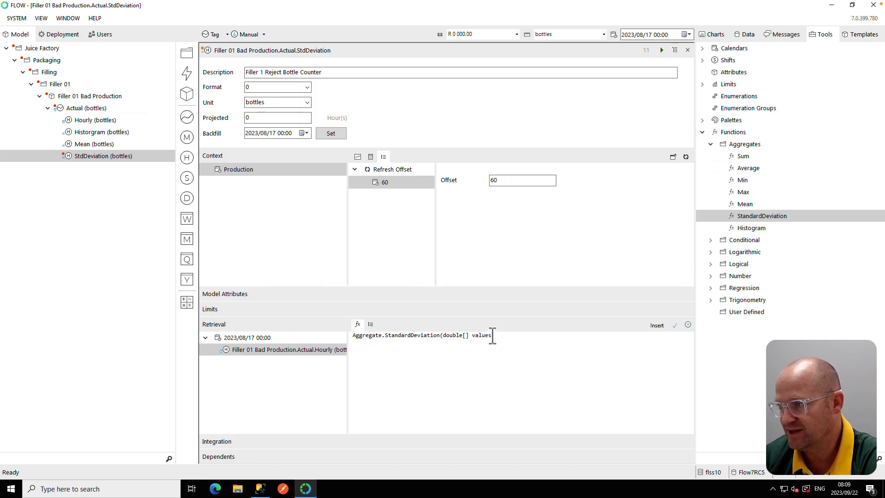
- Replace the StandardDeviation function's values parameter with the Hourly dependent's previous-range values
{"action": "left_click", "coordinate": [493, 336]}
{"action": "left_click", "coordinate": [508, 278]}
{"action": "left_click_drag", "start_coordinate": [493, 336], "coordinate": [444, 336]}
{"action": "key", "text": "Delete"}
{"action": "double_click", "coordinate": [327, 350]}
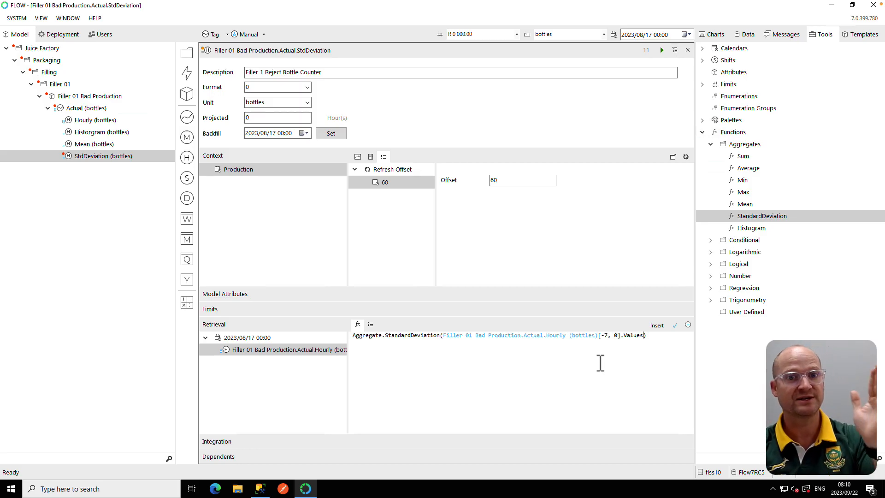
- Validate the StdDeviation formula and start its calculation
{"action": "left_click", "coordinate": [675, 326]}
{"action": "left_click", "coordinate": [662, 50]}
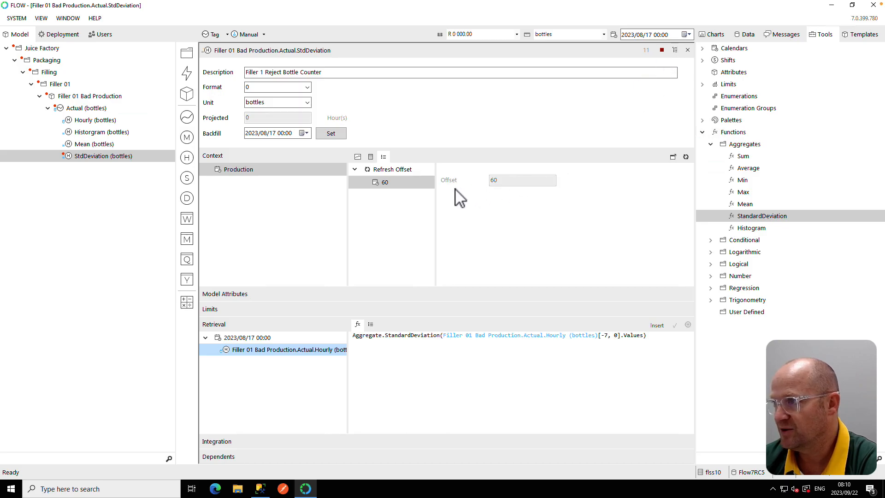
- Display and refresh the StdDeviation trend chart, and expand the Regression function group
{"action": "left_click", "coordinate": [357, 157]}
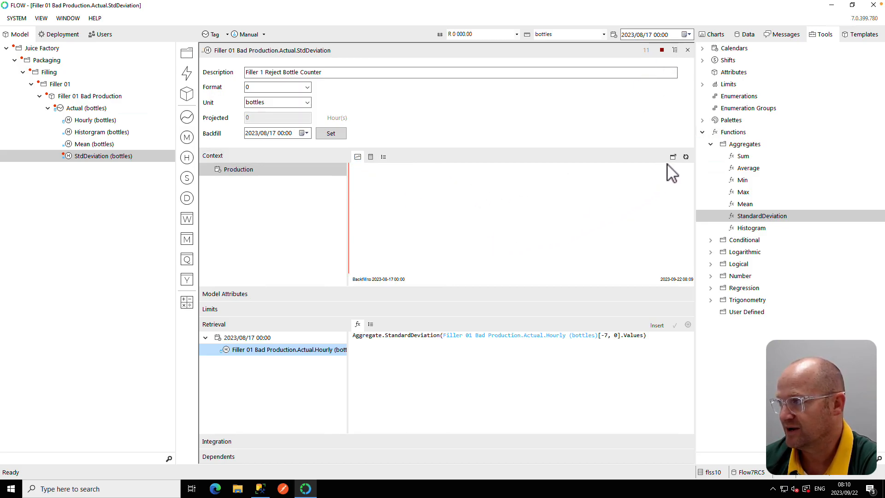
{"action": "left_click", "coordinate": [686, 157]}
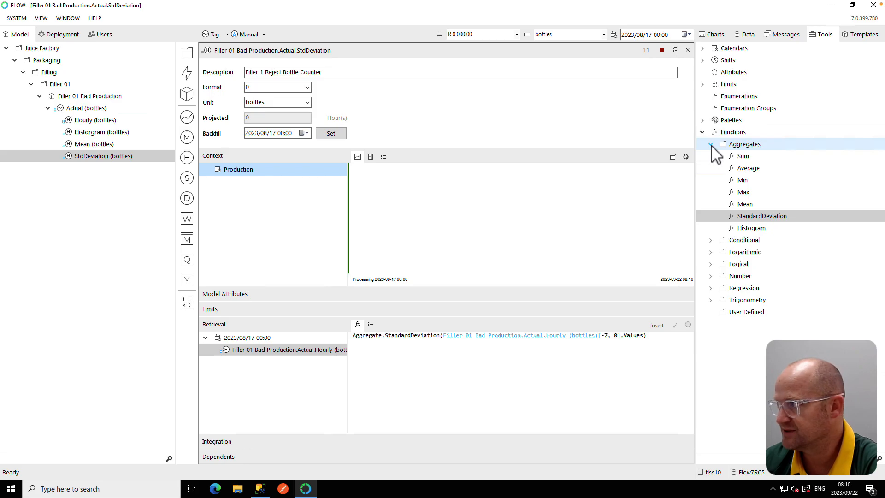
{"action": "double_click", "coordinate": [727, 145]}
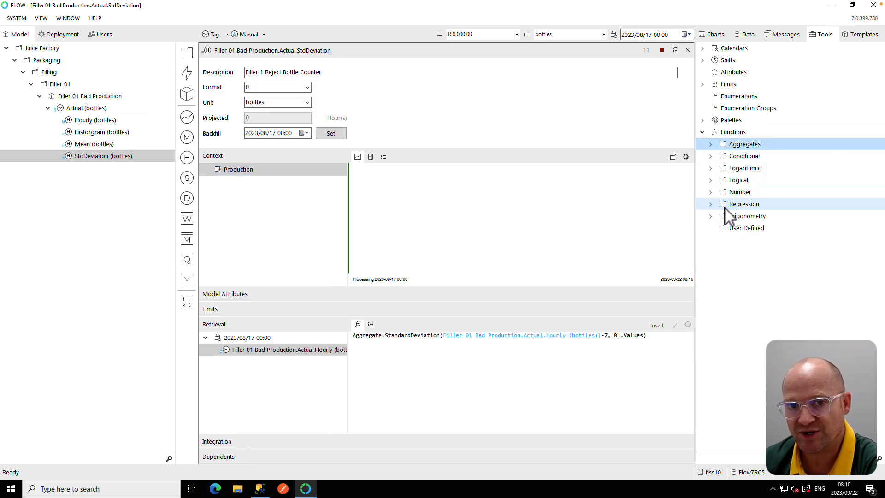
{"action": "left_click", "coordinate": [711, 205]}
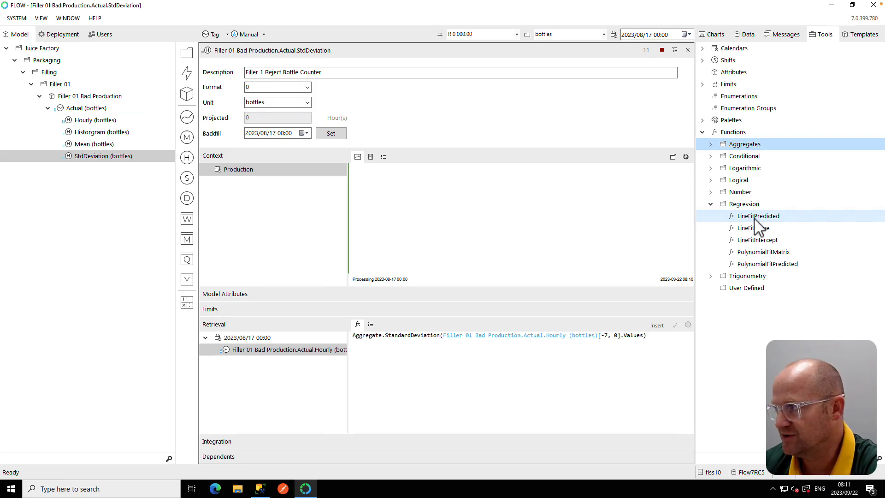
{"action": "left_click", "coordinate": [686, 157]}
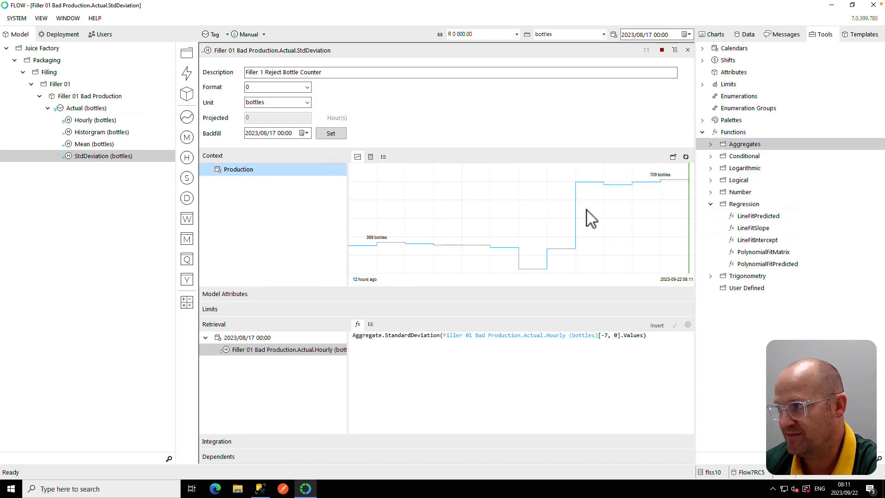
- Close the open measure editors and create a calculation measure from the Hourly measure named LinearPredicted
{"action": "left_click", "coordinate": [688, 50]}
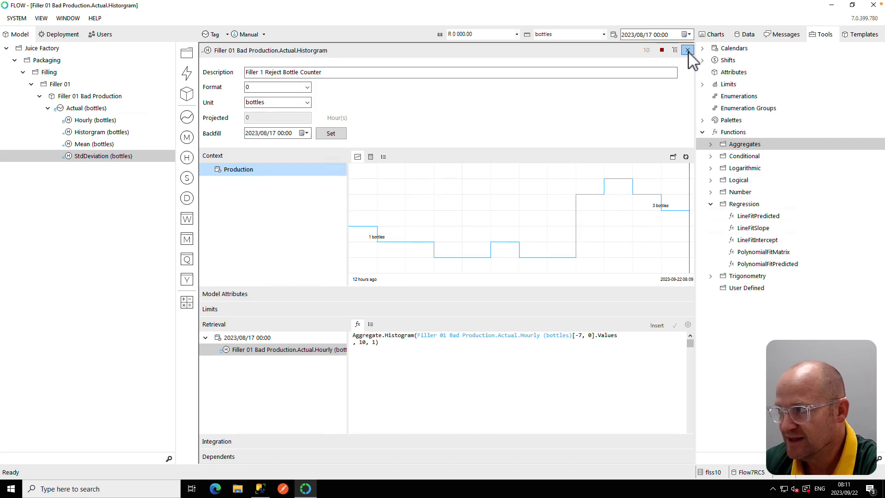
{"action": "left_click", "coordinate": [688, 50]}
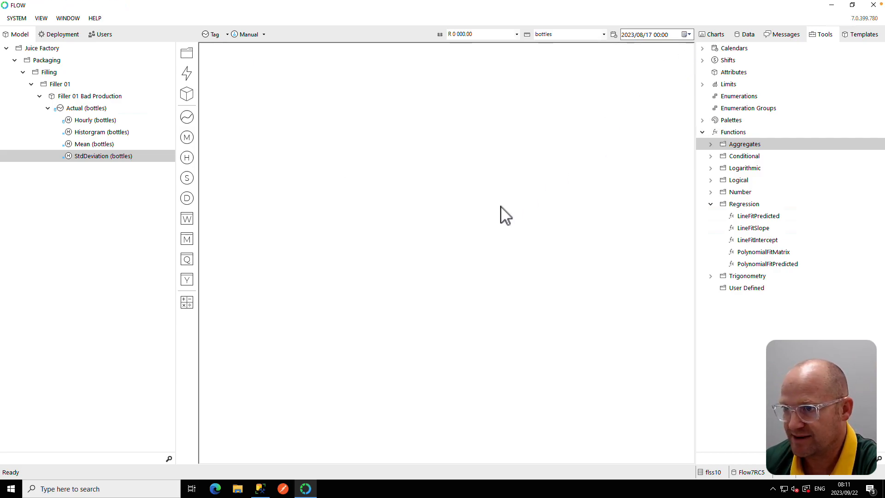
{"action": "left_click_drag", "start_coordinate": [75, 121], "coordinate": [184, 306]}
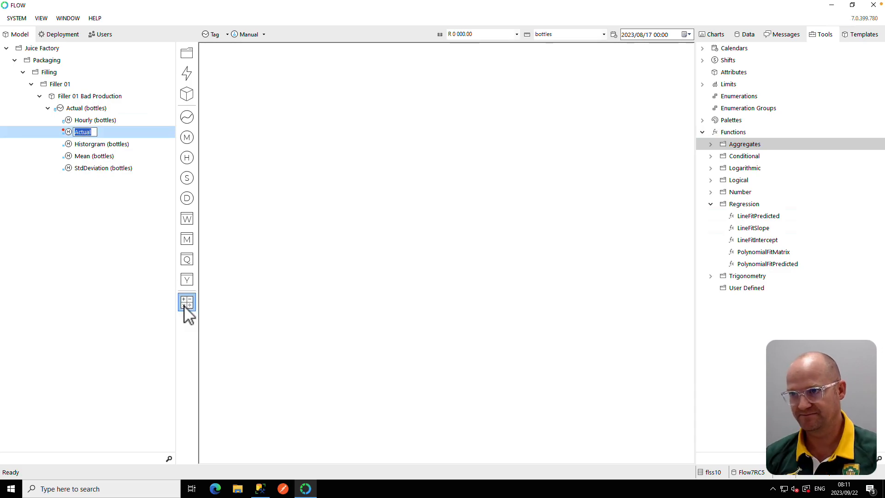
{"action": "type", "text": "Linear"}
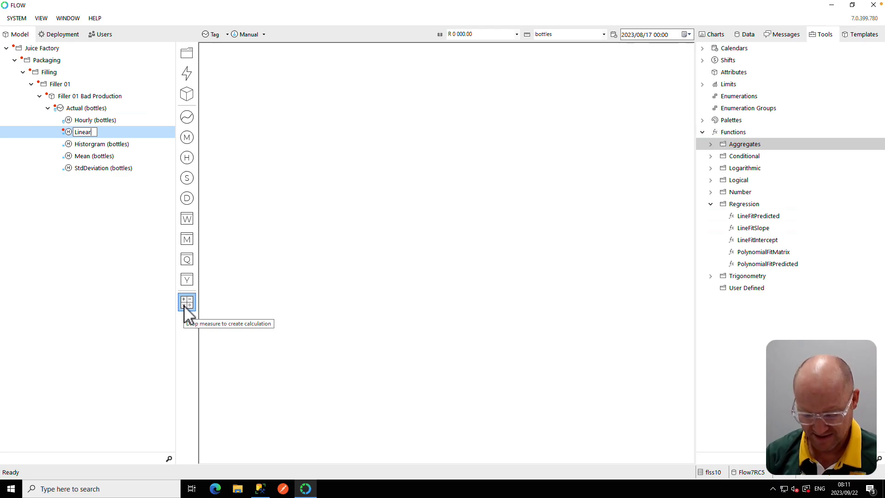
{"action": "type", "text": "Predicted"}
{"action": "key", "text": "Return"}
- Open the LinearPredicted measure's editor and replace its retrieval formula with the Regression LineFitPredicted function
{"action": "left_click", "coordinate": [101, 144]}
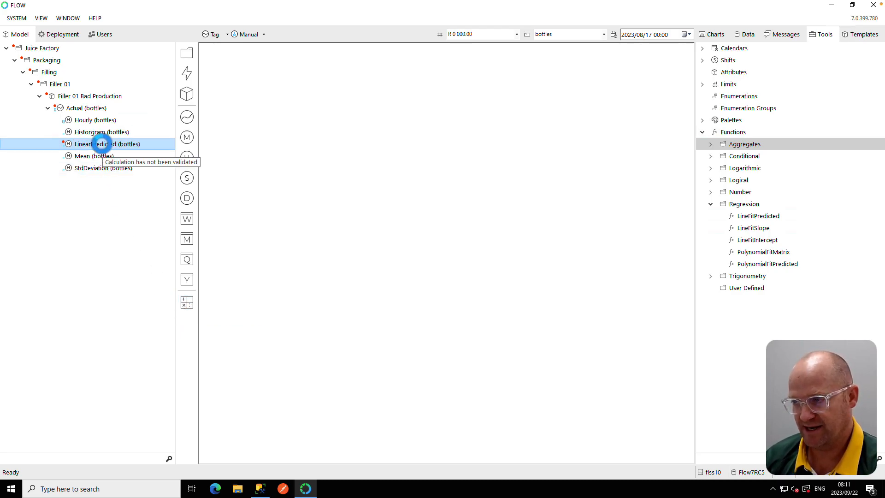
{"action": "left_click", "coordinate": [236, 324]}
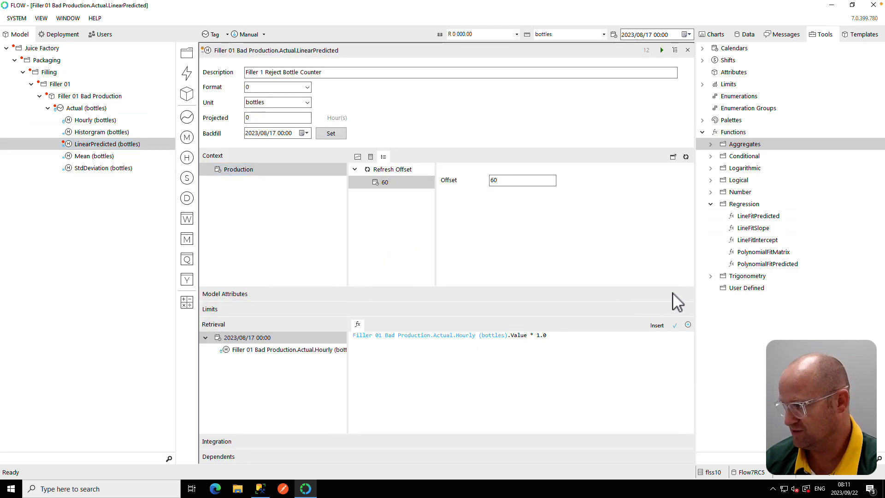
{"action": "left_click_drag", "start_coordinate": [572, 336], "coordinate": [354, 338]}
{"action": "key", "text": "BackSpace"}
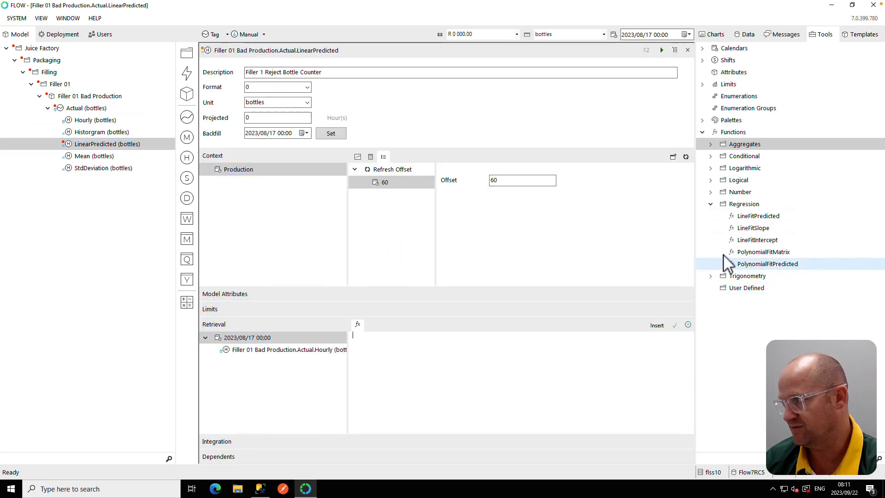
{"action": "mouse_move", "coordinate": [757, 217]}
{"action": "left_mouse_down"}
{"action": "mouse_move", "coordinate": [430, 365]}
{"action": "mouse_move", "coordinate": [412, 354]}
{"action": "left_mouse_up"}
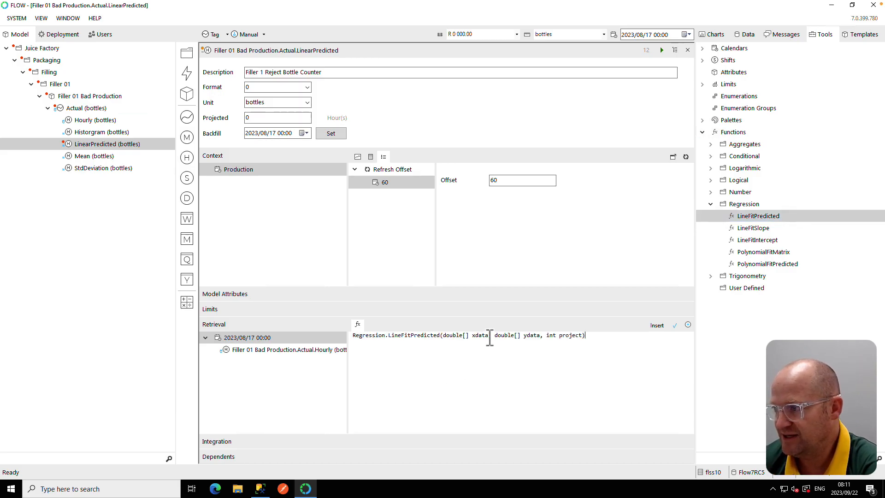
- Set the Hourly dependent's retrieval to Previous range with relative start 3 and relative end 0
{"action": "left_click_drag", "start_coordinate": [489, 336], "coordinate": [444, 337]}
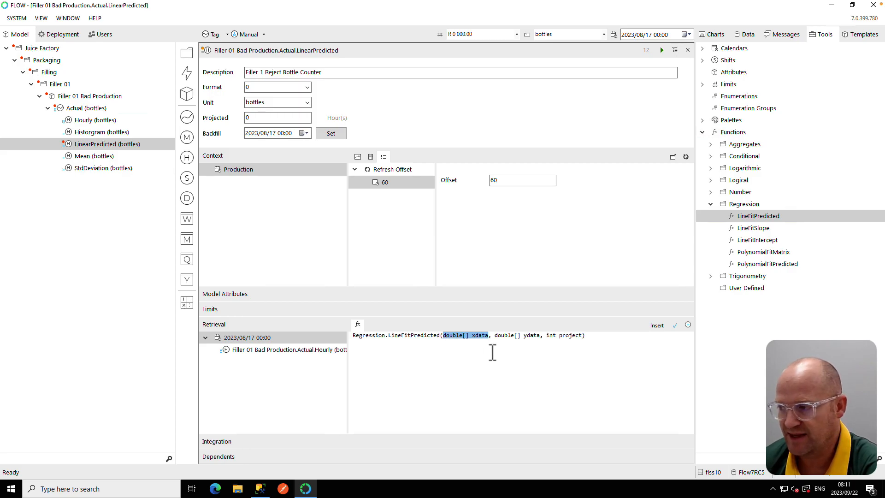
{"action": "left_click_drag", "start_coordinate": [540, 336], "coordinate": [504, 338]}
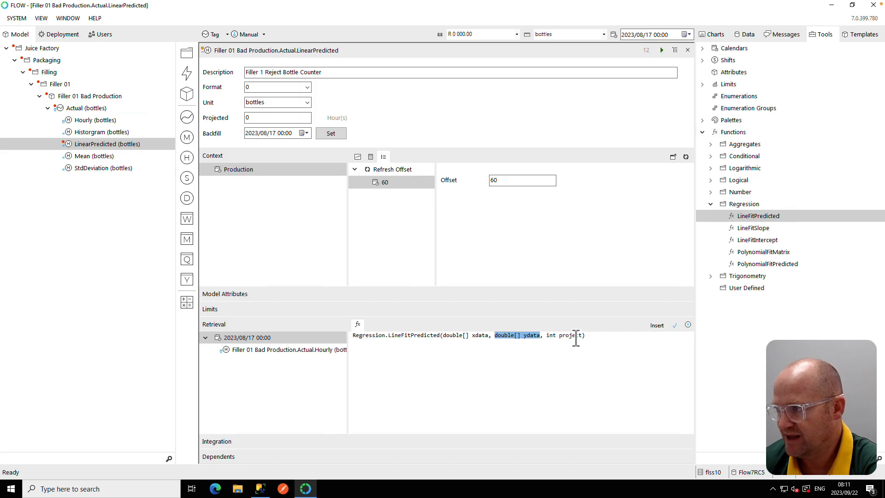
{"action": "left_click_drag", "start_coordinate": [585, 336], "coordinate": [552, 335]}
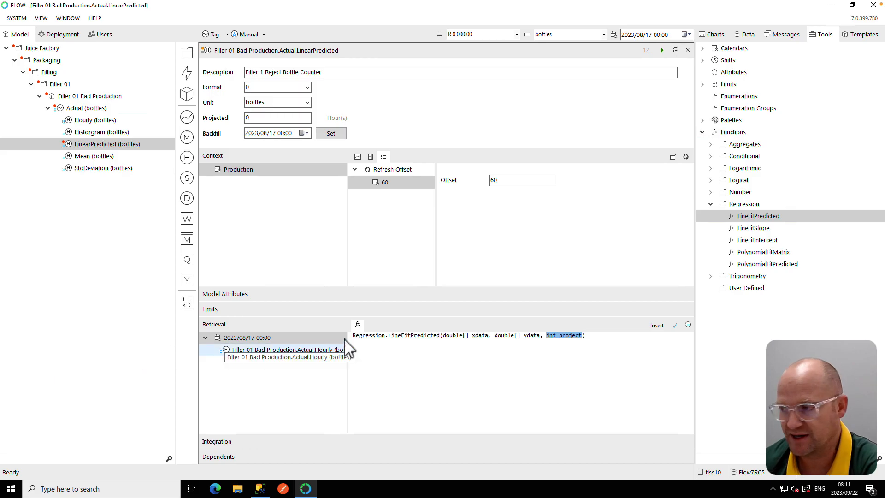
{"action": "left_click", "coordinate": [538, 336]}
{"action": "left_click_drag", "start_coordinate": [539, 337], "coordinate": [495, 339]}
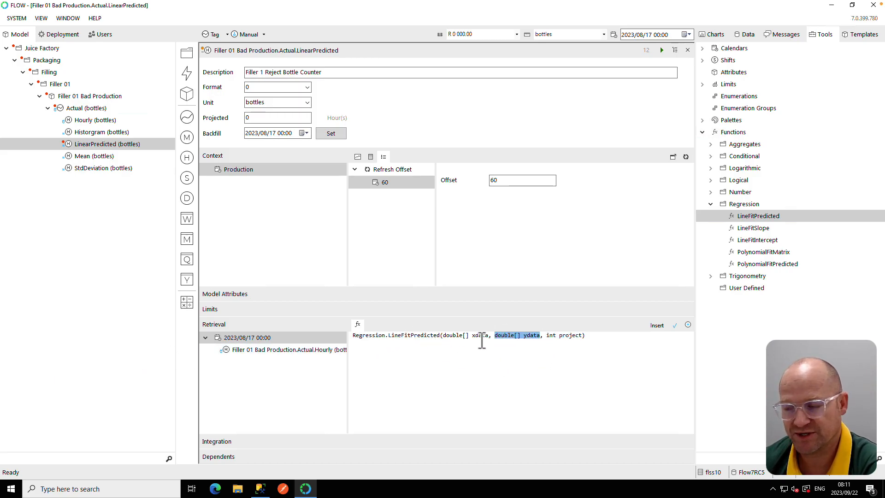
{"action": "left_click", "coordinate": [296, 350]}
{"action": "left_click", "coordinate": [371, 325]}
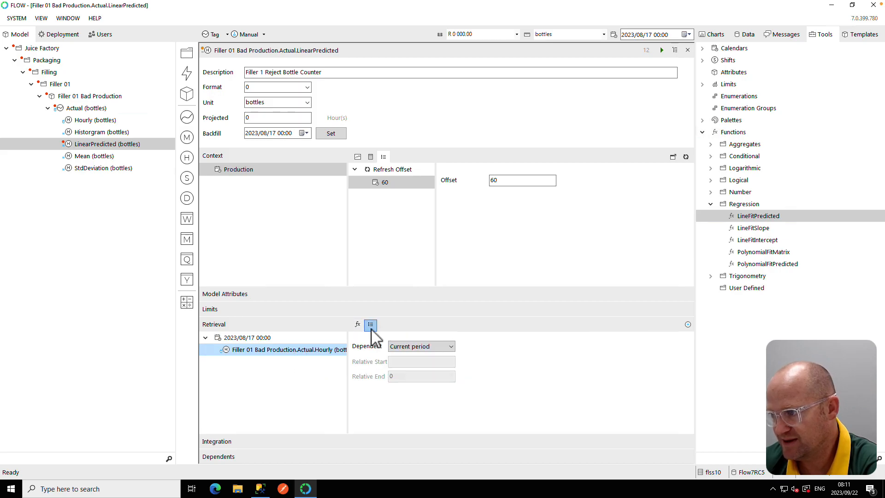
{"action": "left_click", "coordinate": [426, 348]}
{"action": "left_click", "coordinate": [428, 364]}
{"action": "left_click", "coordinate": [417, 349]}
{"action": "left_click", "coordinate": [421, 372]}
{"action": "left_click", "coordinate": [411, 362]}
{"action": "type", "text": "3"}
{"action": "left_click", "coordinate": [410, 377]}
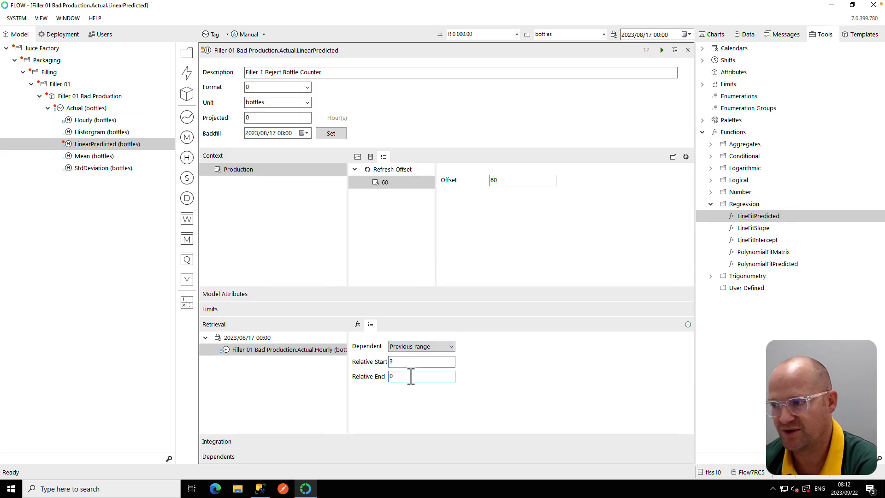
{"action": "left_click", "coordinate": [359, 326]}
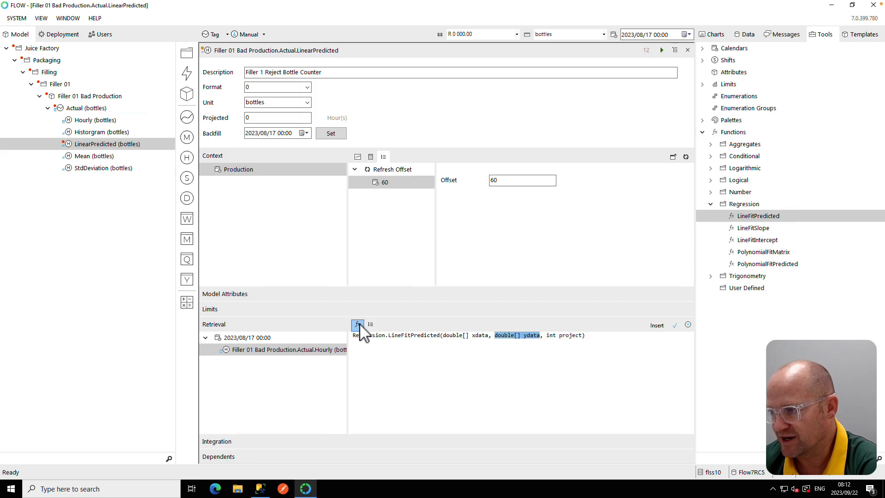
- Replace the ydata parameter of LineFitPredicted with the Hourly dependent's previous-range values
{"action": "key", "text": "BackSpace"}
{"action": "left_click", "coordinate": [508, 279]}
{"action": "left_click", "coordinate": [541, 335]}
{"action": "key", "text": "BackSpace"}
{"action": "left_click_drag", "start_coordinate": [539, 335], "coordinate": [495, 337]}
{"action": "key", "text": "BackSpace"}
{"action": "double_click", "coordinate": [337, 352]}
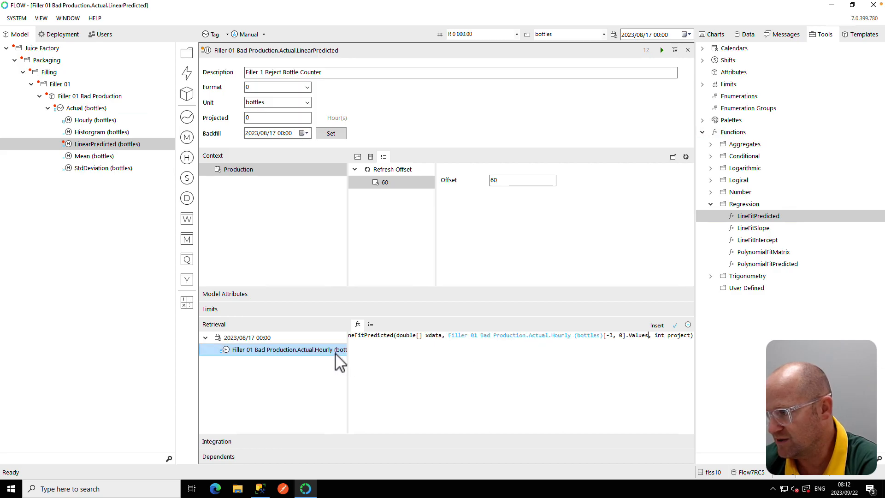
- Split the LineFitPredicted formula so each parameter sits on its own line
{"action": "left_click", "coordinate": [450, 338]}
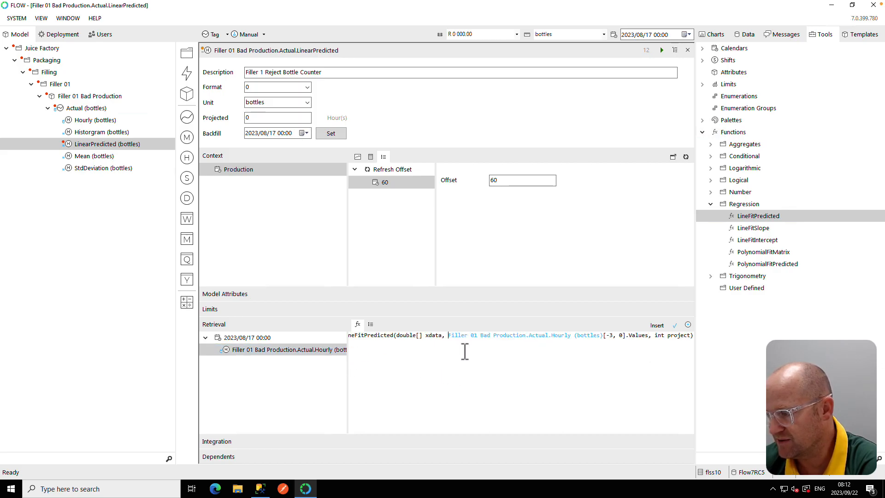
{"action": "key", "text": "Return"}
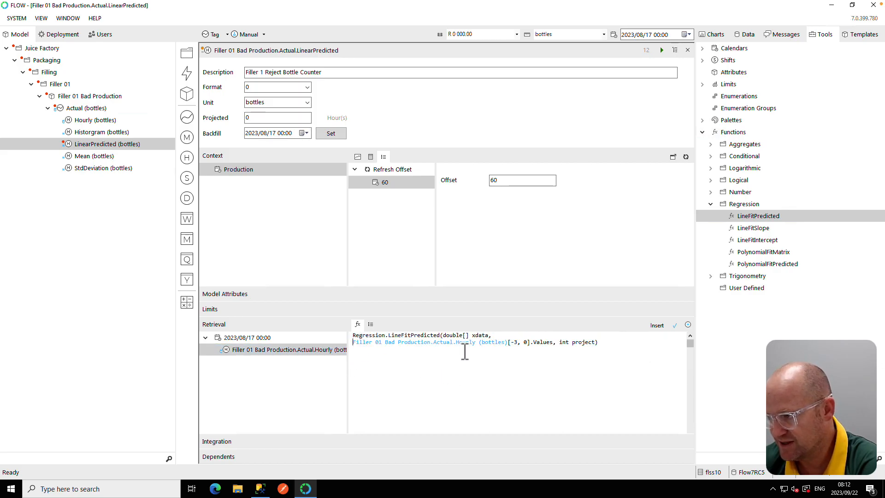
{"action": "left_click", "coordinate": [560, 342]}
{"action": "key", "text": "Return"}
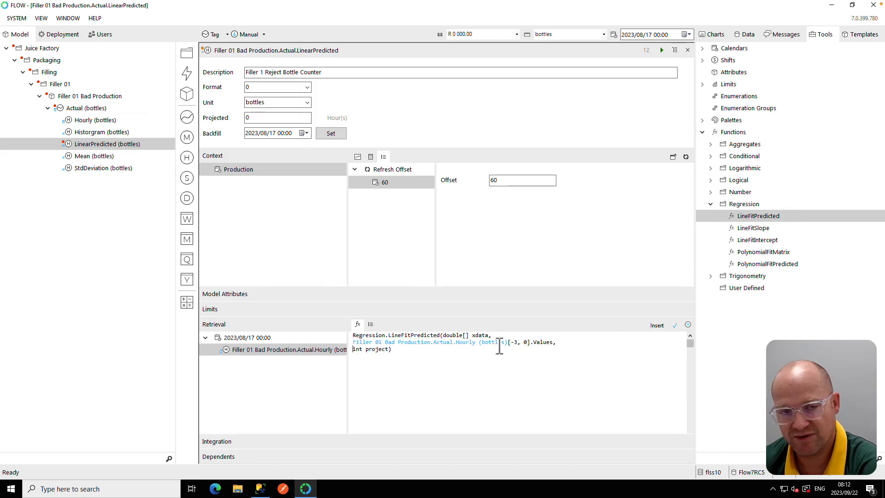
- Replace the xdata parameter with the array new double?[4]{0,1,2,3}
{"action": "left_click_drag", "start_coordinate": [489, 335], "coordinate": [454, 336]}
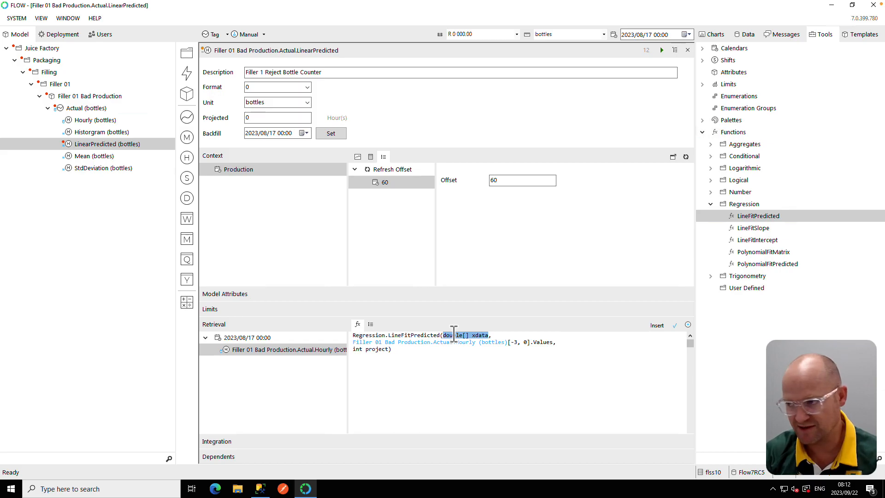
{"action": "type", "text": "new"}
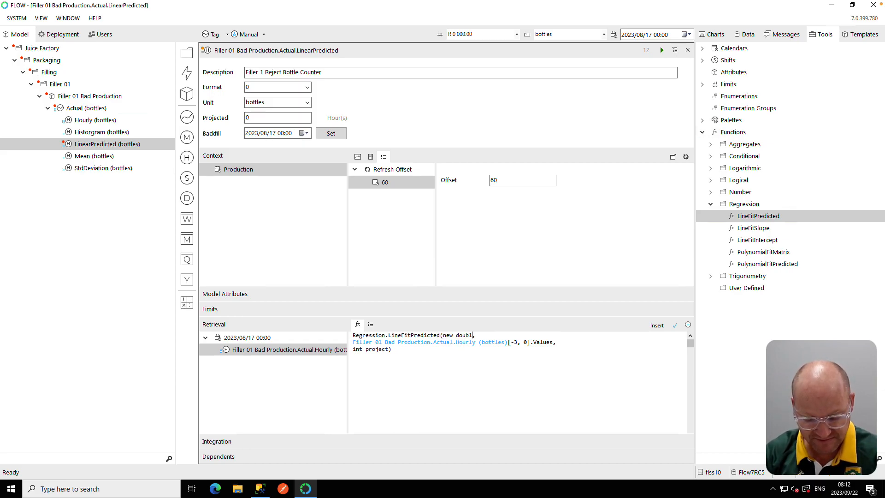
{"action": "type", "text": " double?"}
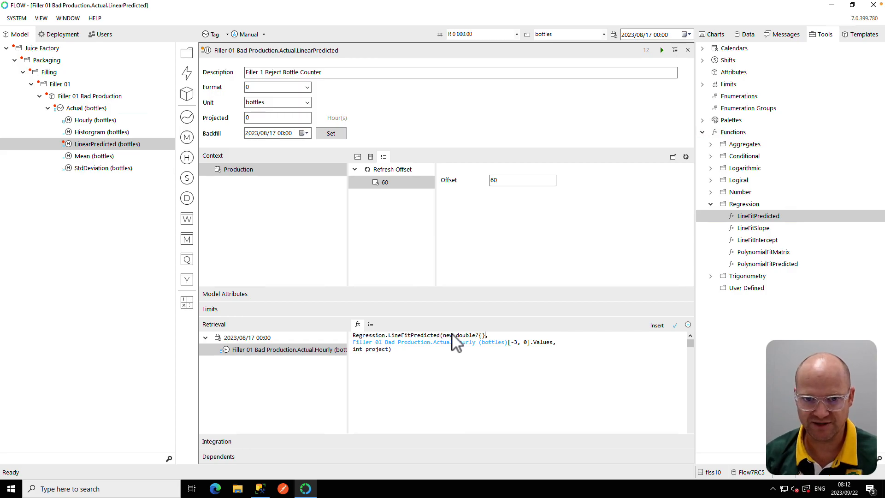
{"action": "type", "text": "{0,1,2"}
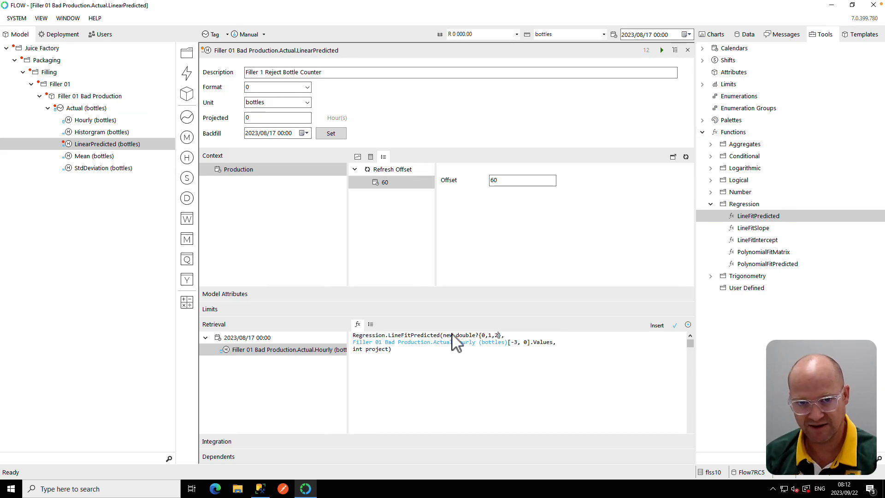
{"action": "type", "text": ",3"}
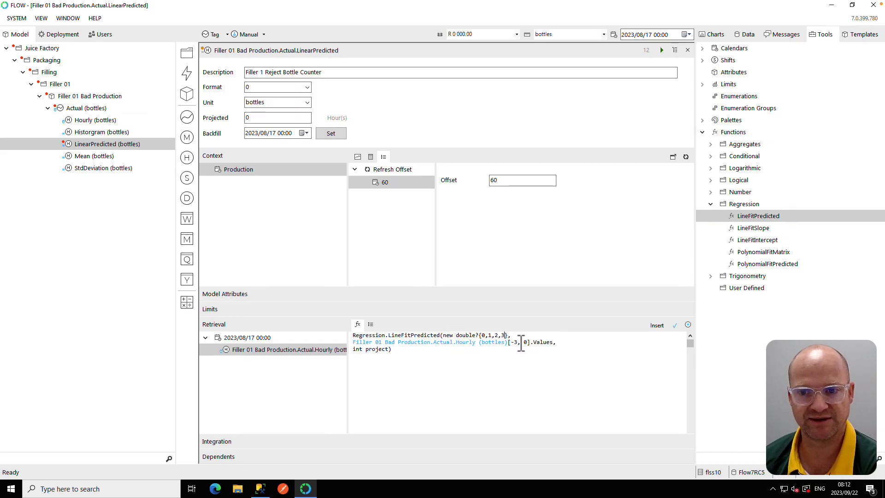
{"action": "left_click", "coordinate": [480, 336]}
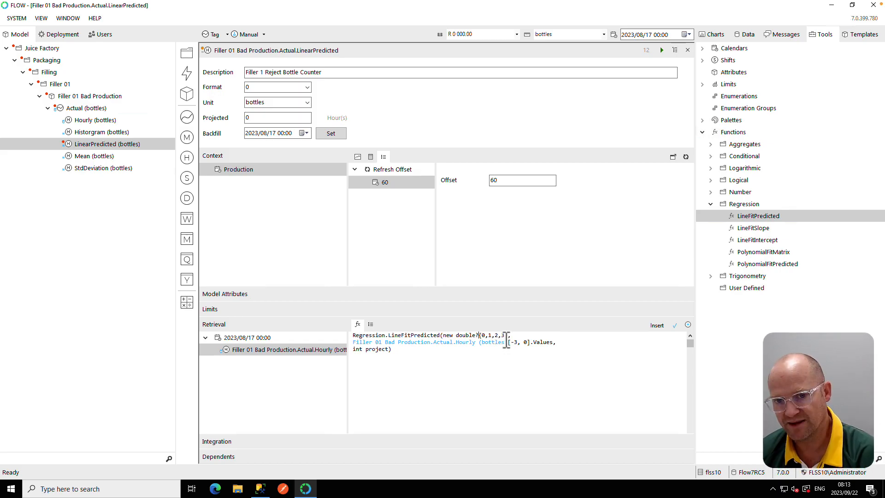
{"action": "type", "text": "[]"}
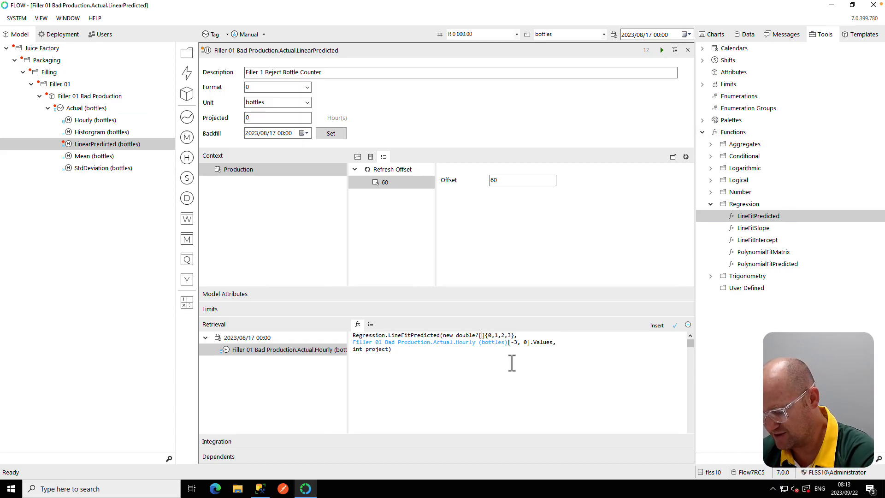
{"action": "type", "text": "4"}
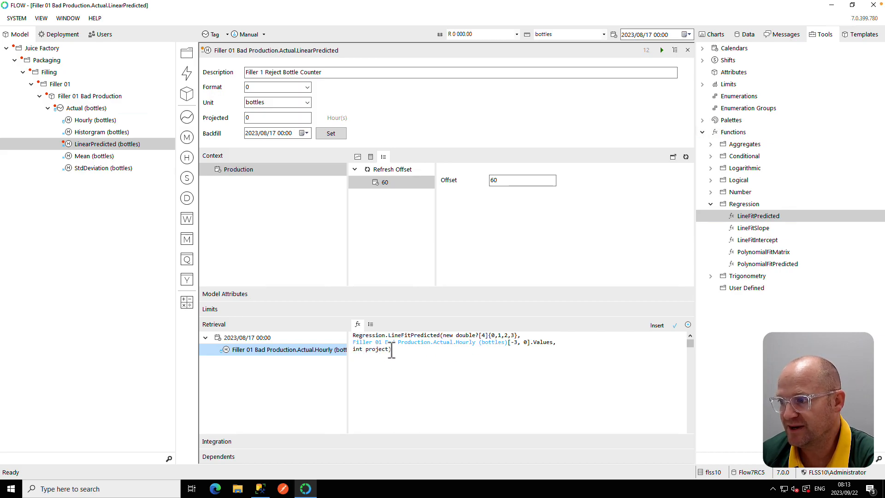
- Set the project parameter to 1 and validate the LinearPredicted formula
{"action": "left_click_drag", "start_coordinate": [389, 349], "coordinate": [353, 349]}
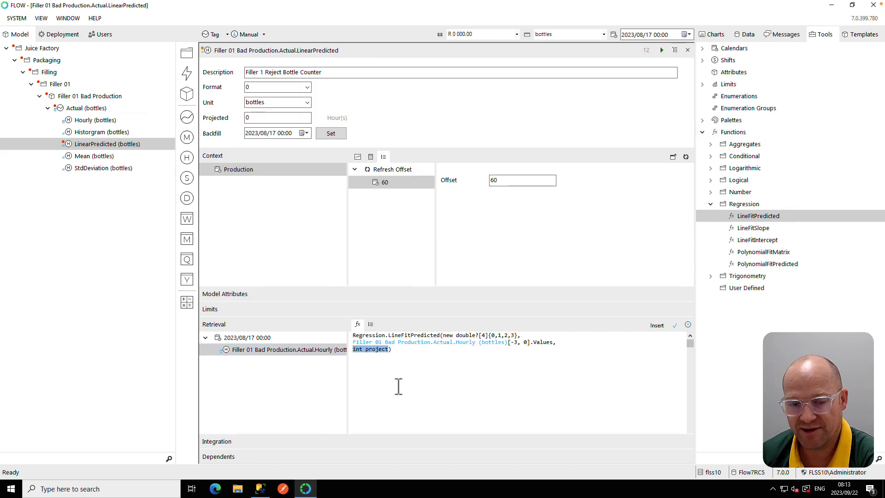
{"action": "type", "text": "1"}
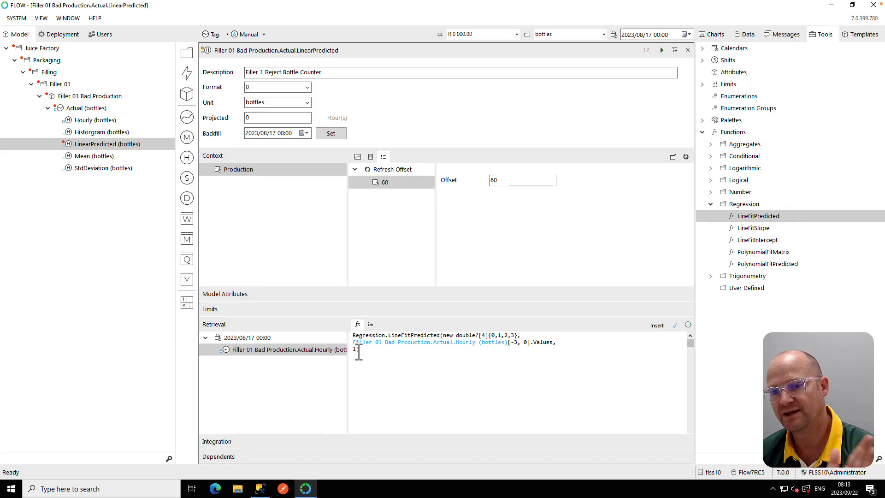
{"action": "left_click", "coordinate": [674, 326]}
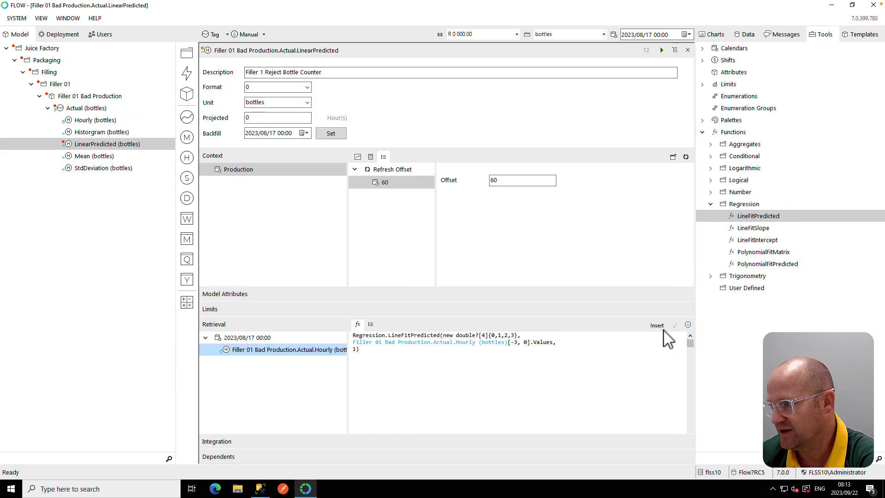
- Start the LinearPredicted calculation, refresh its trend chart, and review its calculated values table
{"action": "left_click", "coordinate": [662, 50]}
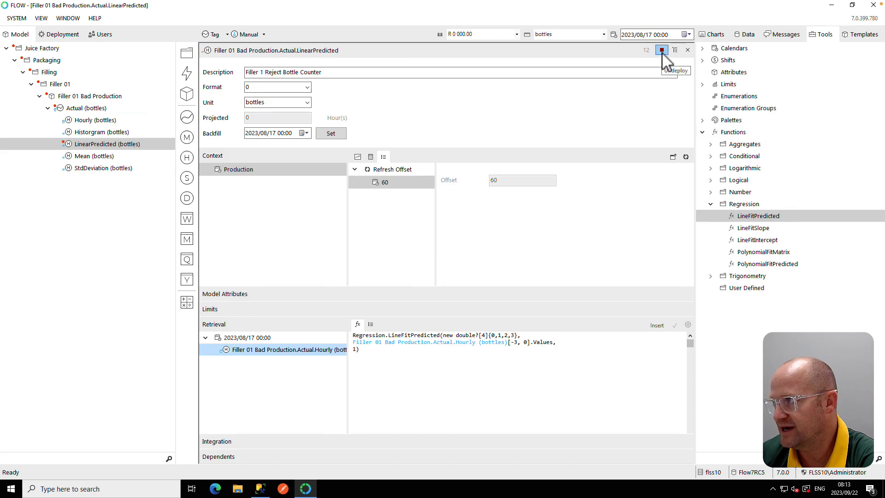
{"action": "left_click", "coordinate": [362, 162]}
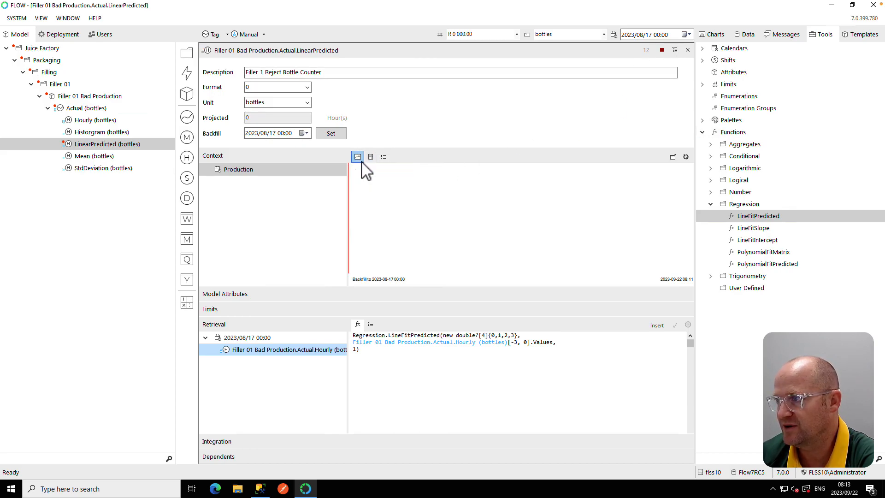
{"action": "left_click", "coordinate": [686, 157]}
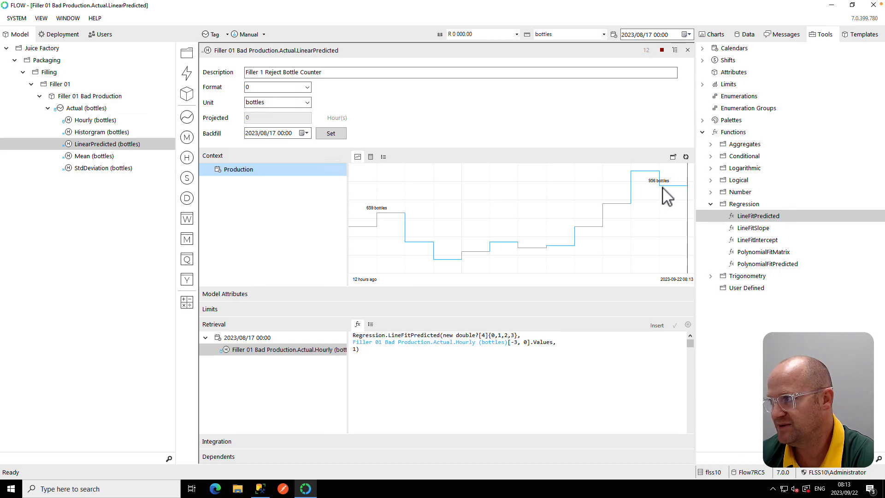
{"action": "left_click", "coordinate": [370, 157]}
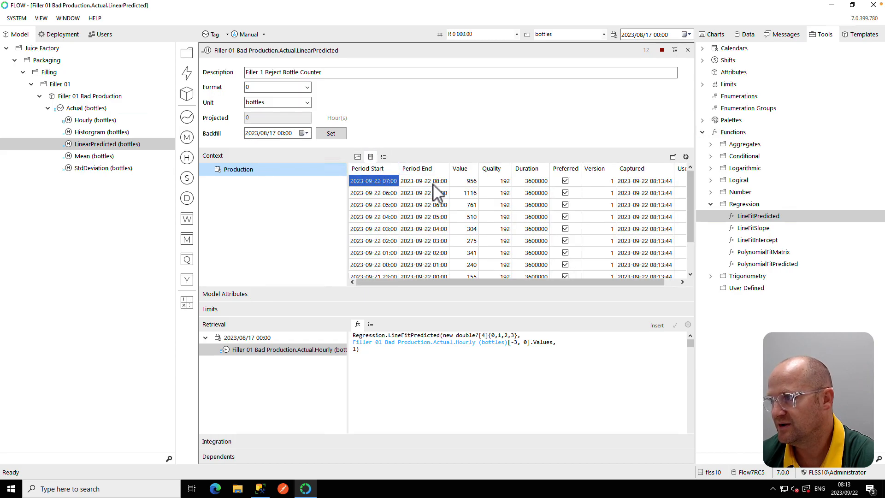
{"action": "left_click", "coordinate": [457, 183]}
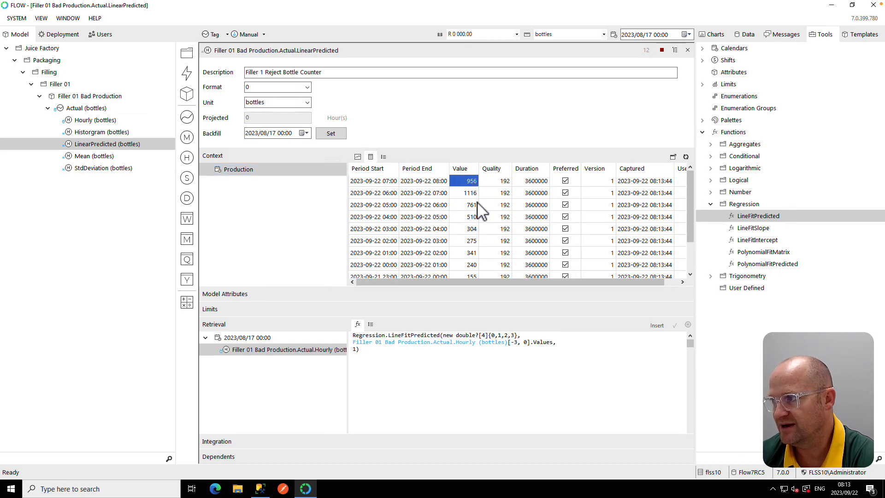